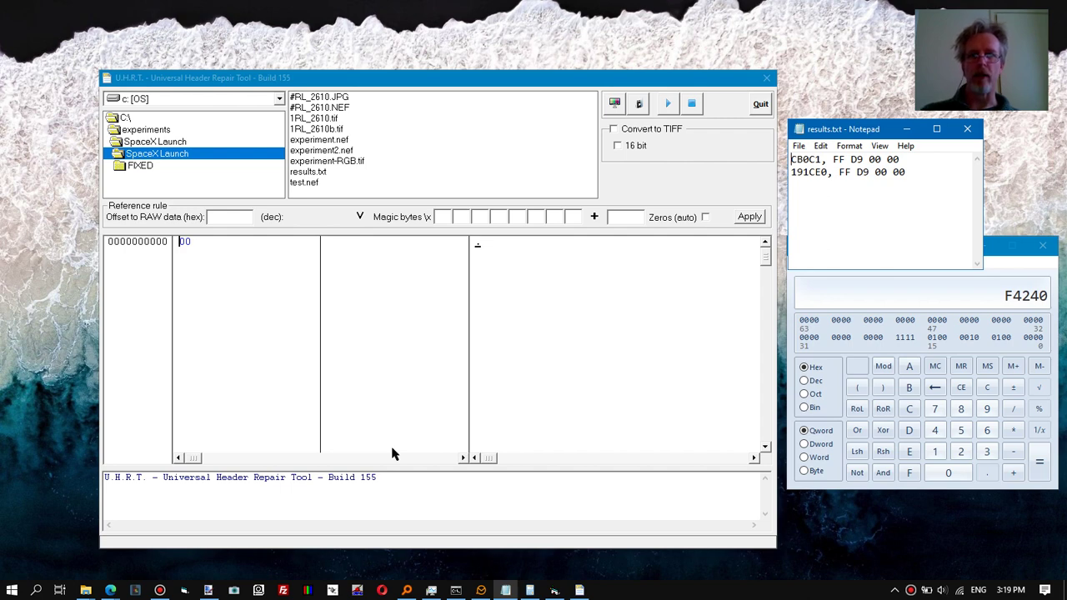
Select test.nef in the SpaceX Launch folder's file list.
{"action": "left_click", "coordinate": [306, 183]}
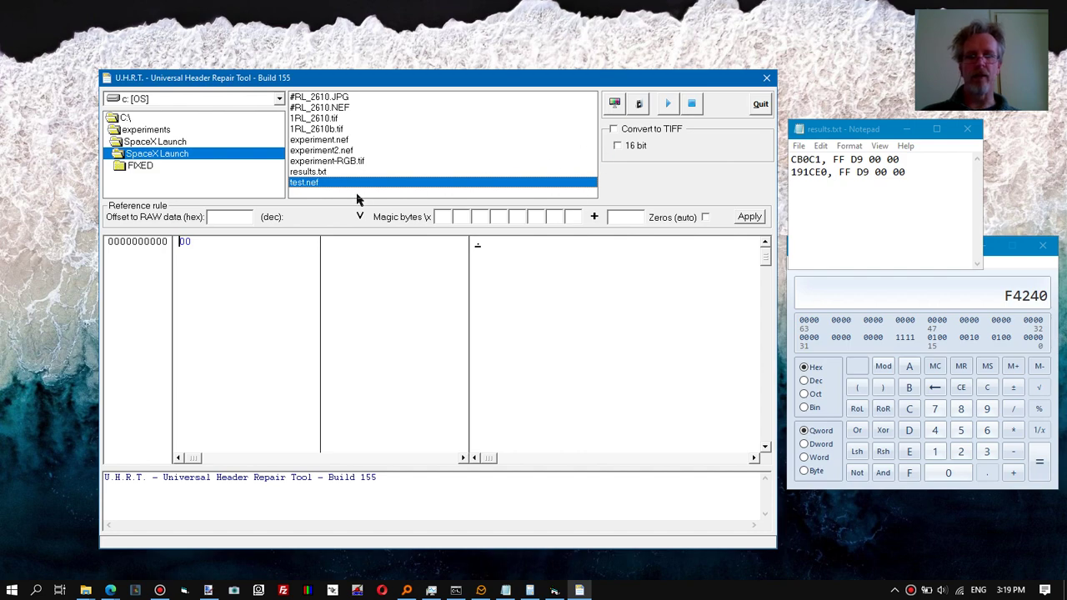
{"action": "left_click", "coordinate": [614, 104]}
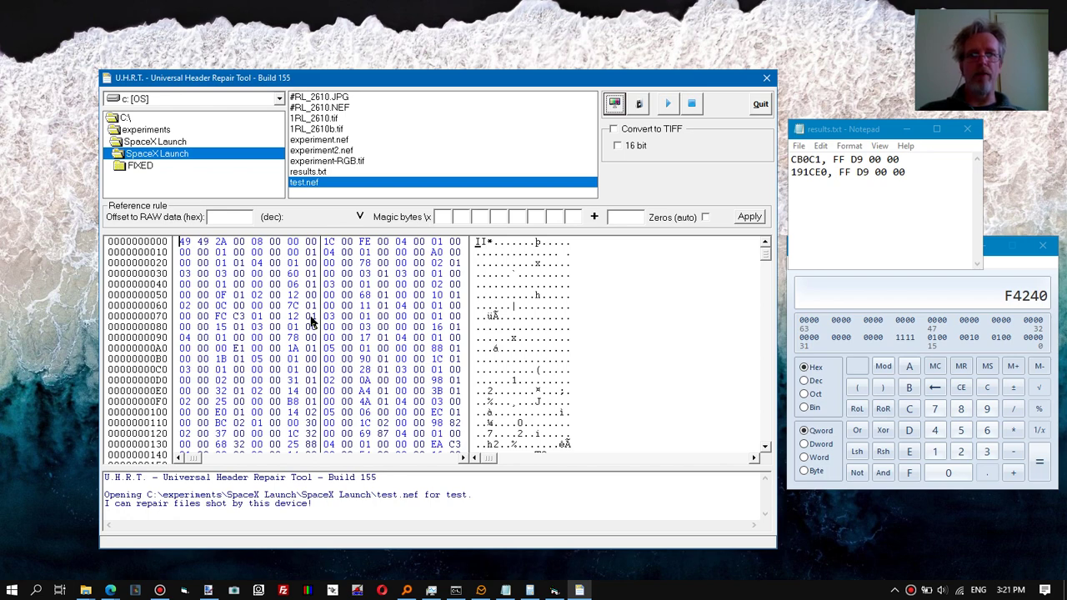
{"action": "right_click", "coordinate": [285, 319]}
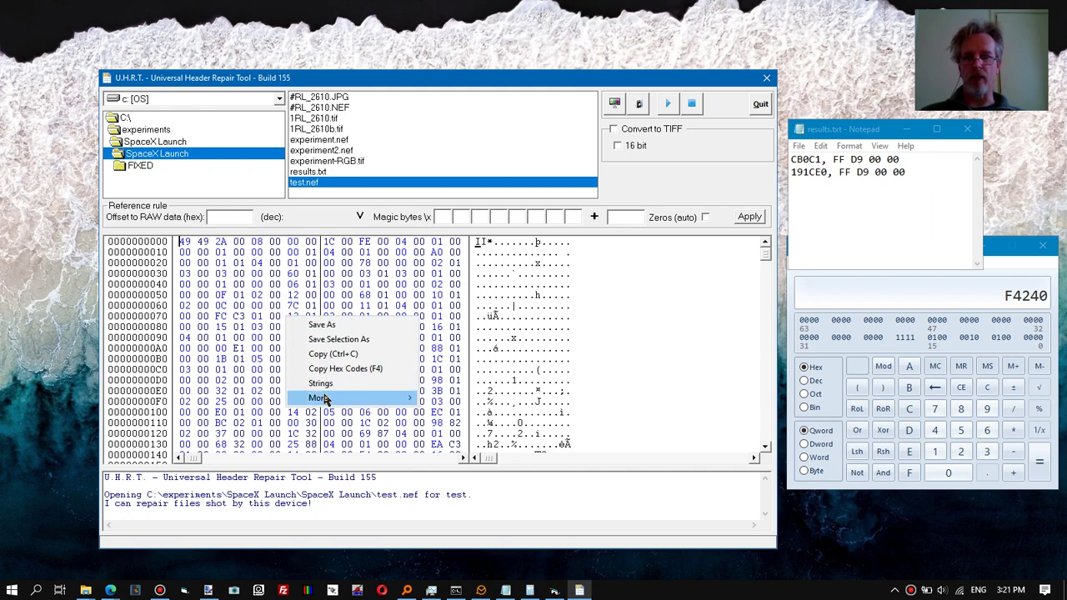
{"action": "mouse_move", "coordinate": [325, 400]}
{"action": "left_click", "coordinate": [450, 442]}
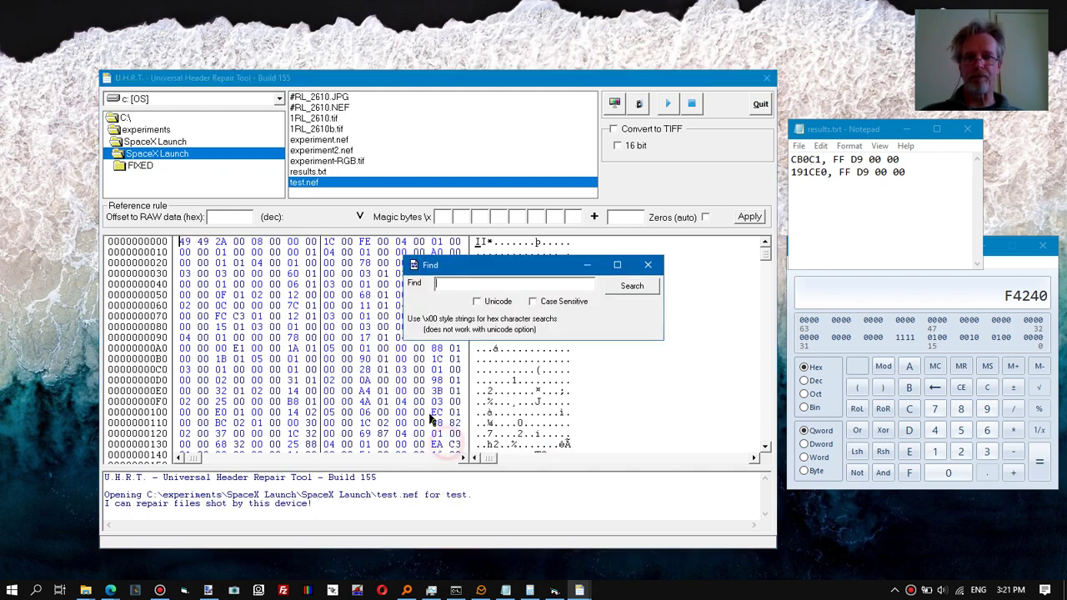
{"action": "type", "text": "\\x"}
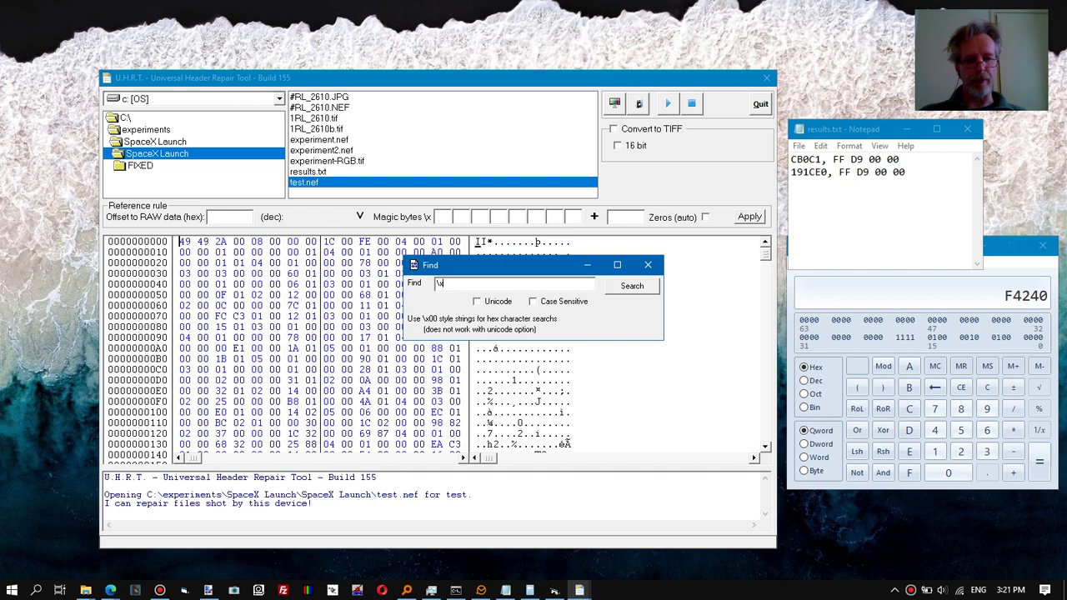
{"action": "type", "text": "ff"}
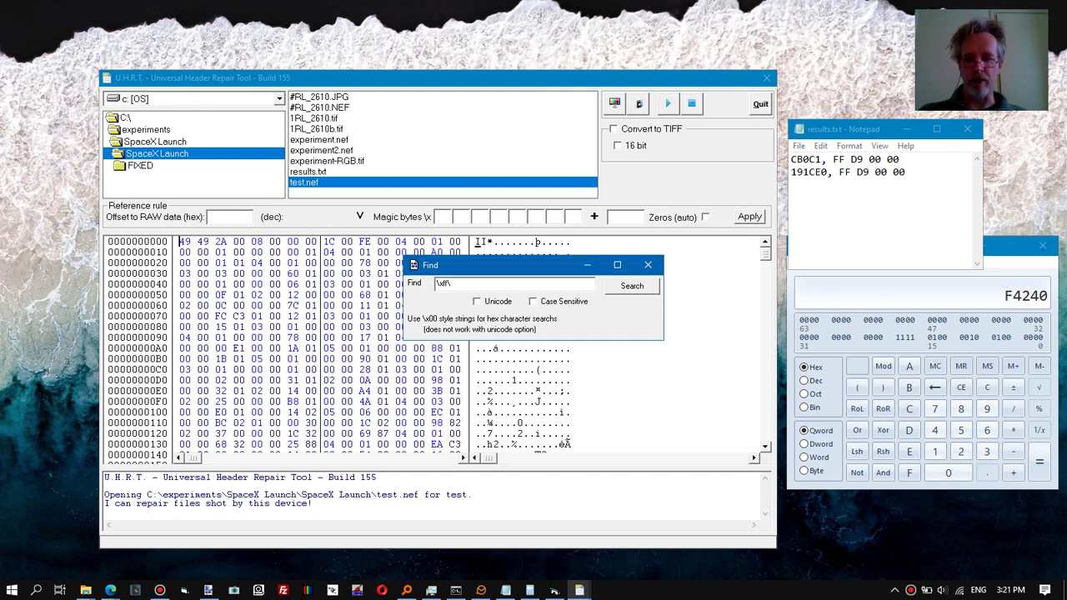
{"action": "type", "text": "\\"}
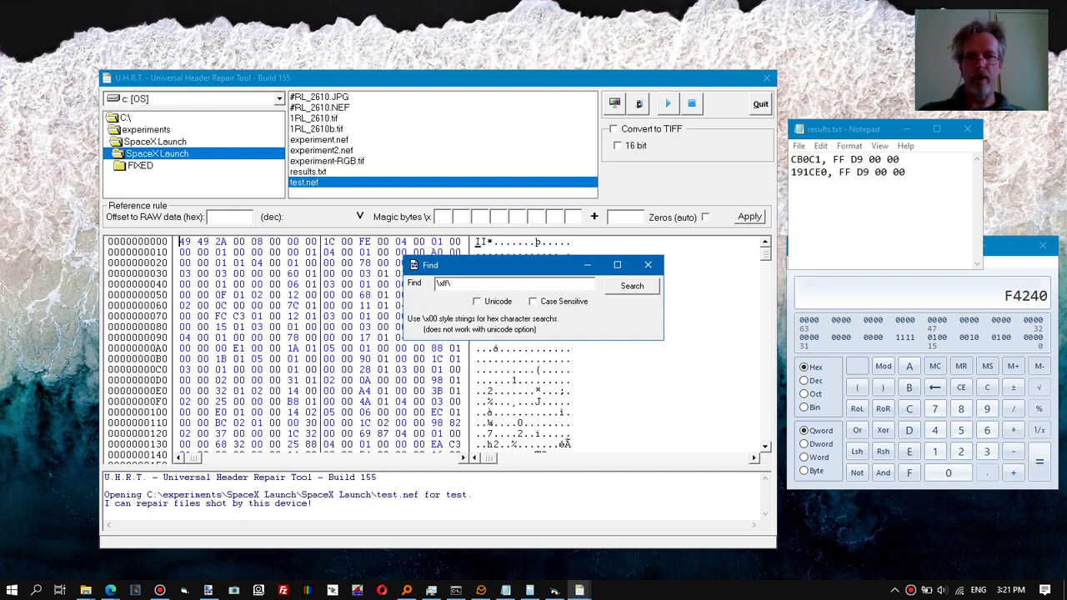
{"action": "type", "text": "xd9"}
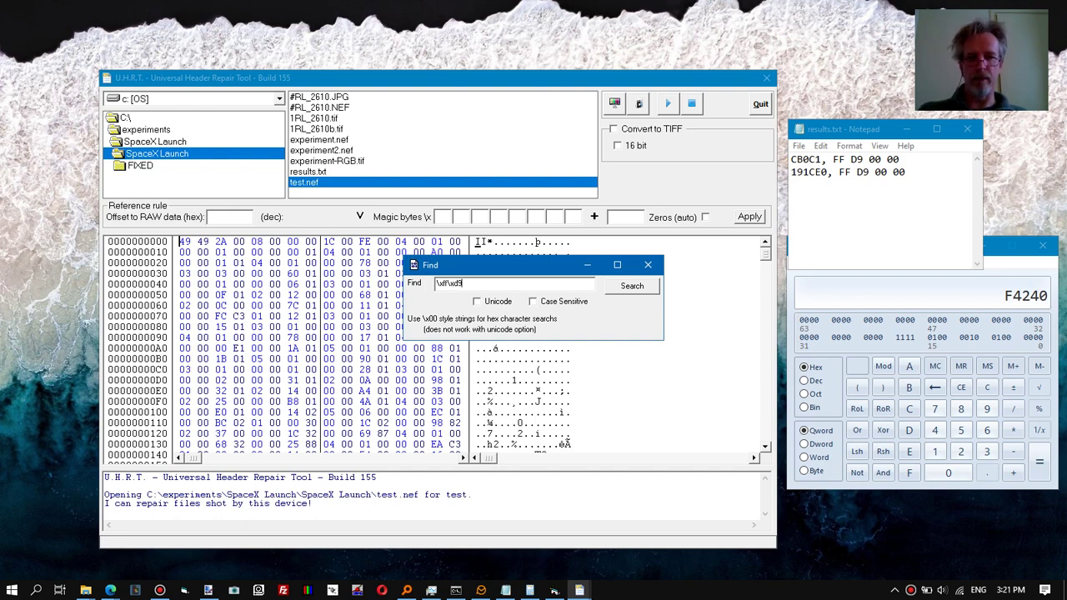
{"action": "left_click", "coordinate": [625, 287]}
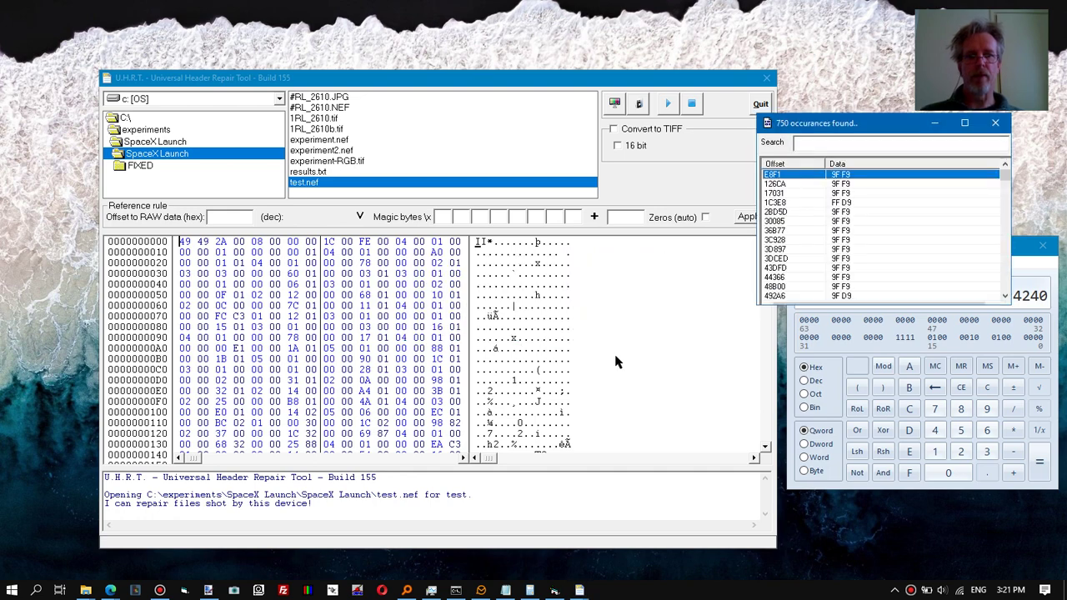
{"action": "left_click", "coordinate": [815, 145]}
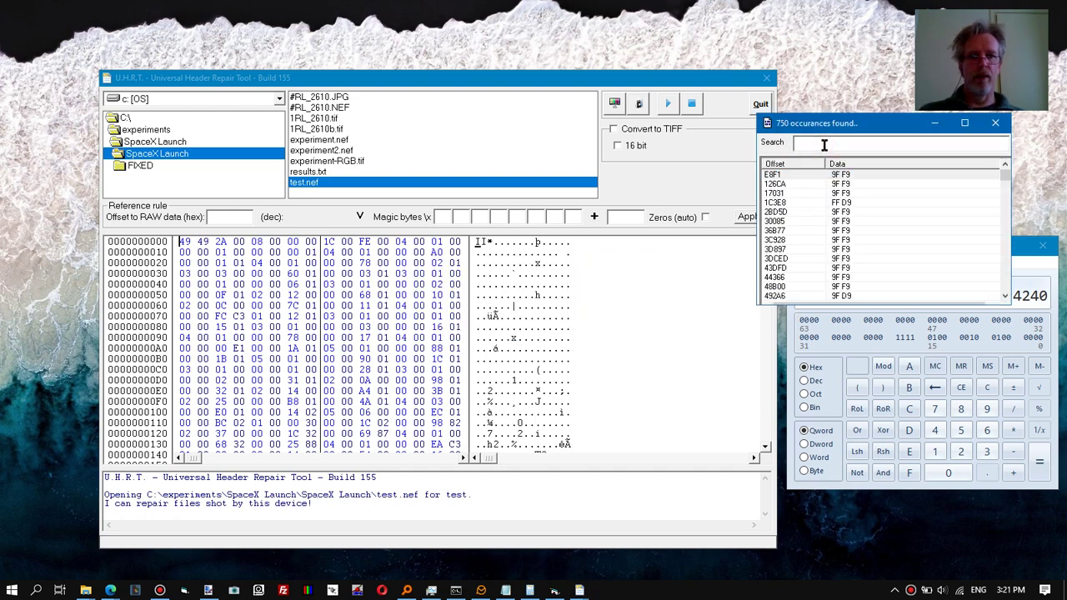
{"action": "type", "text": "ff d9"}
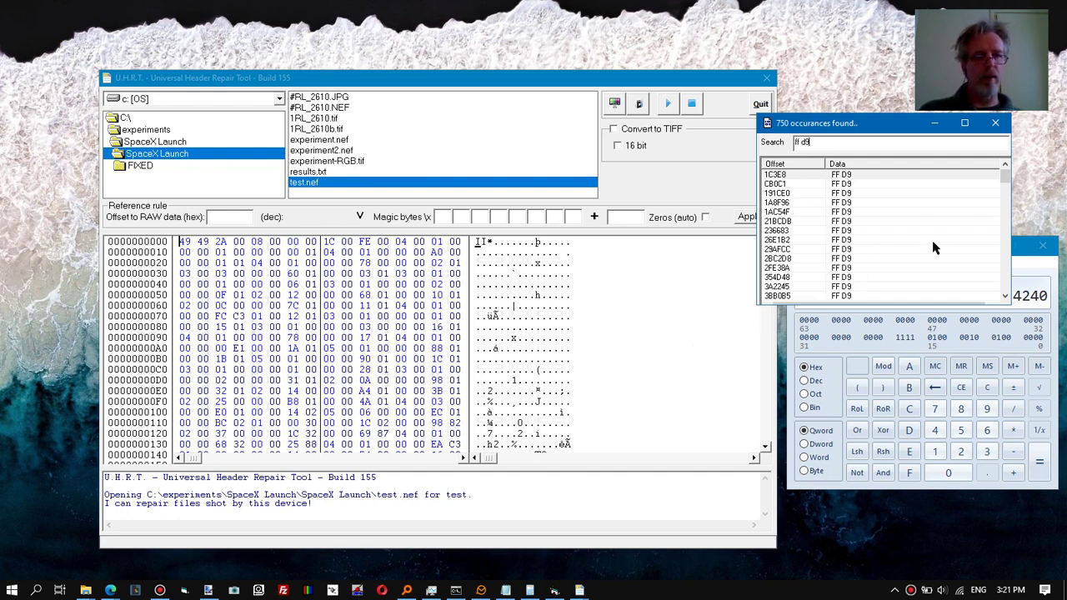
{"action": "scroll", "coordinate": [884, 223], "scroll_direction": "down", "scroll_amount": 10}
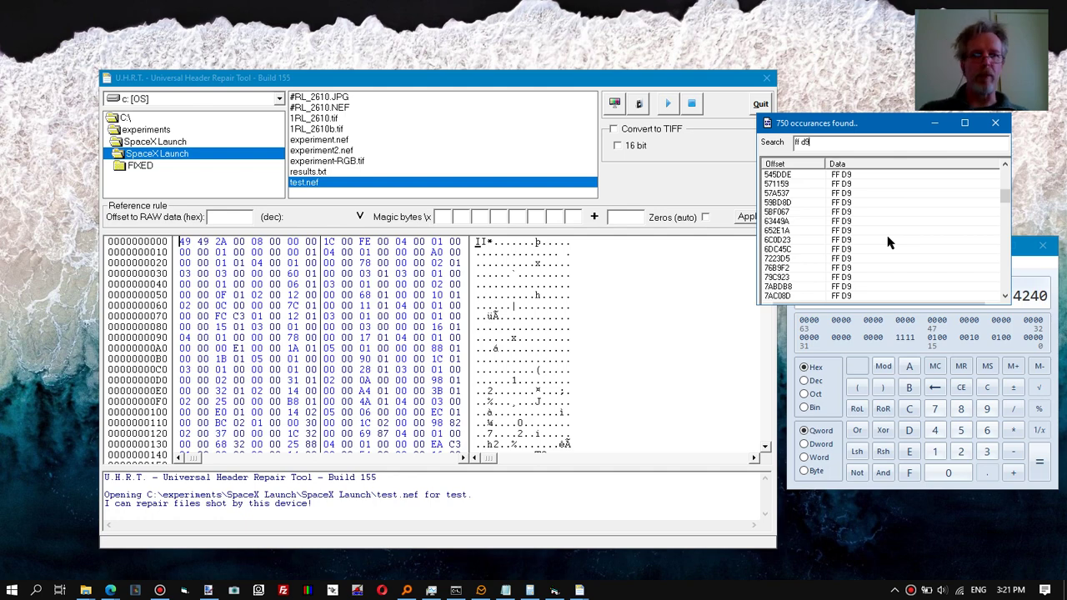
{"action": "left_click", "coordinate": [995, 123]}
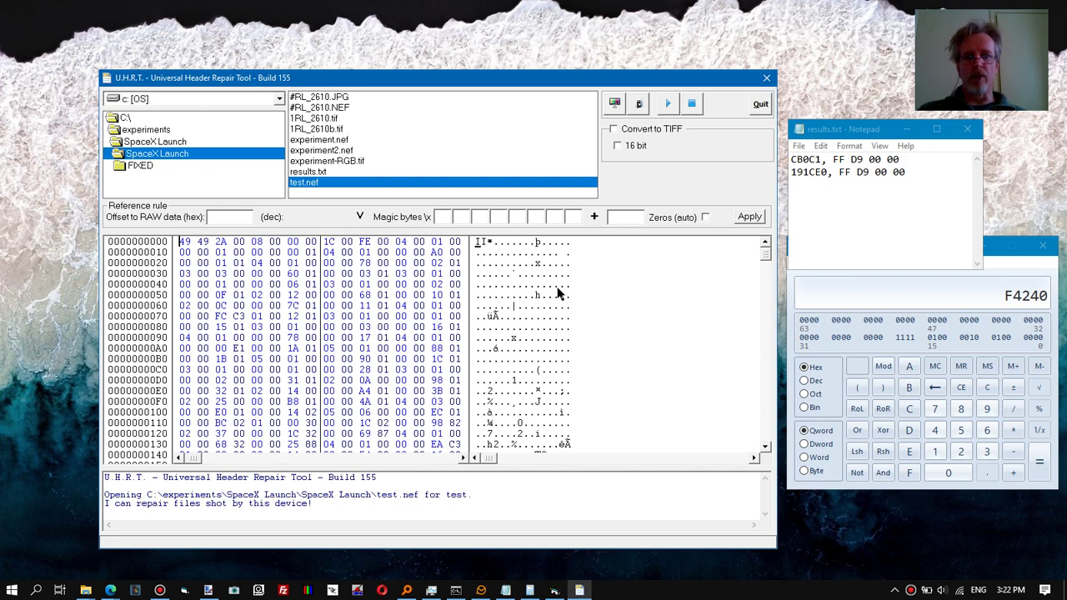
Search test.nef for \xff\xd9\x00\x00 and jump to the first match at offset CB0C1.
{"action": "left_click", "coordinate": [504, 315]}
{"action": "key", "text": "ctrl+f"}
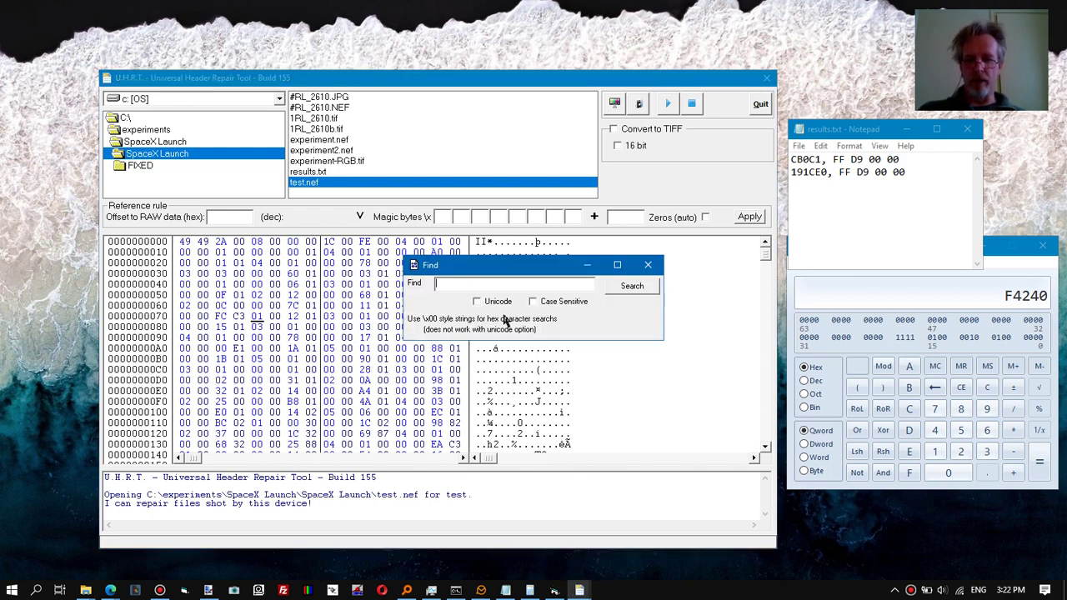
{"action": "type", "text": "\\x"}
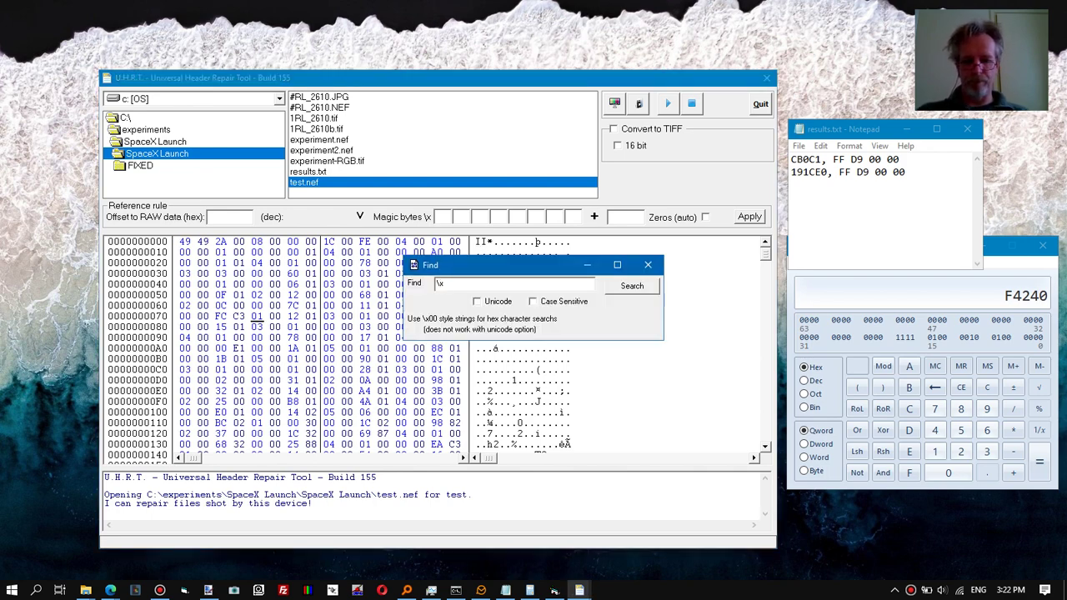
{"action": "type", "text": "ff\\xd"}
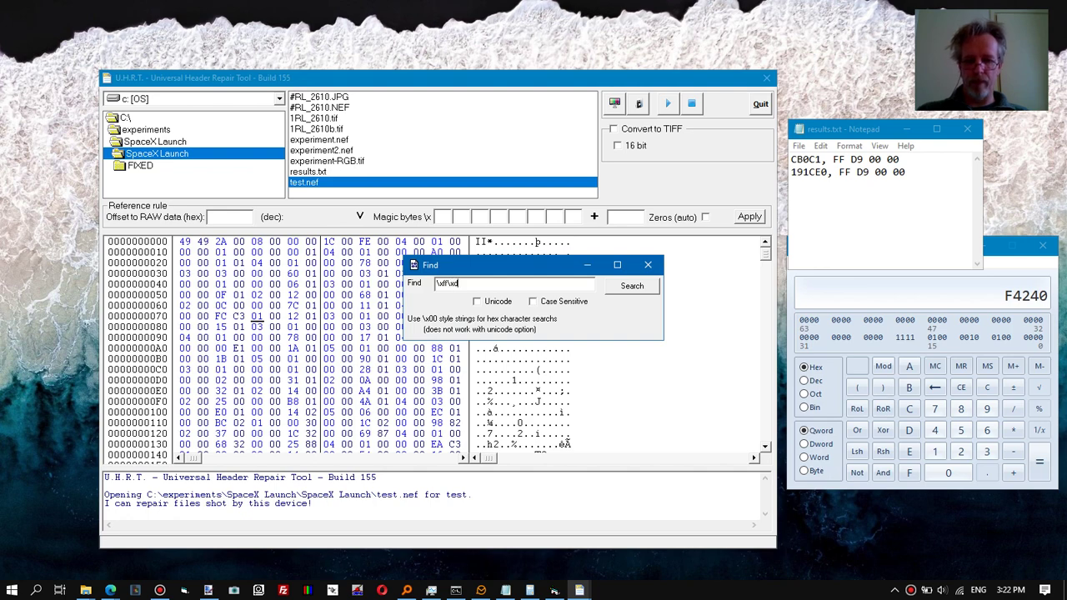
{"action": "type", "text": "9\\x00\\"}
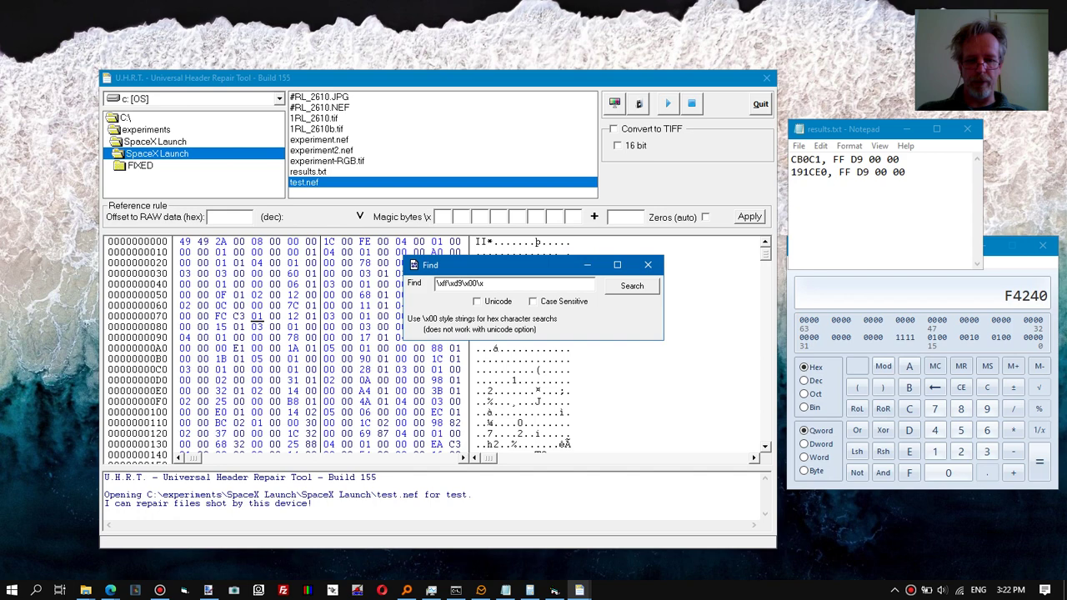
{"action": "type", "text": "x00"}
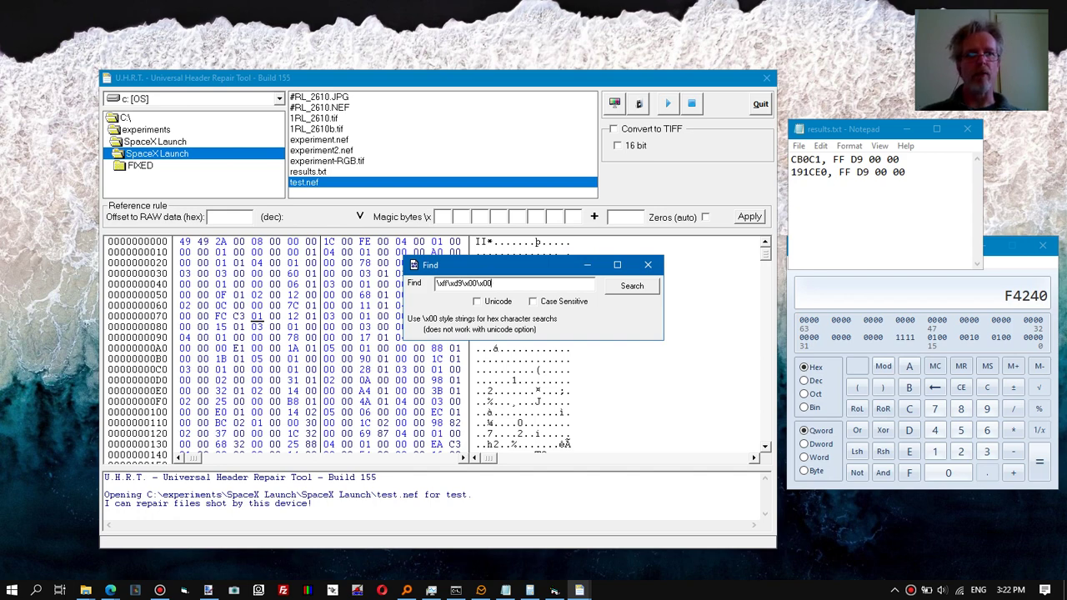
{"action": "left_click", "coordinate": [631, 289]}
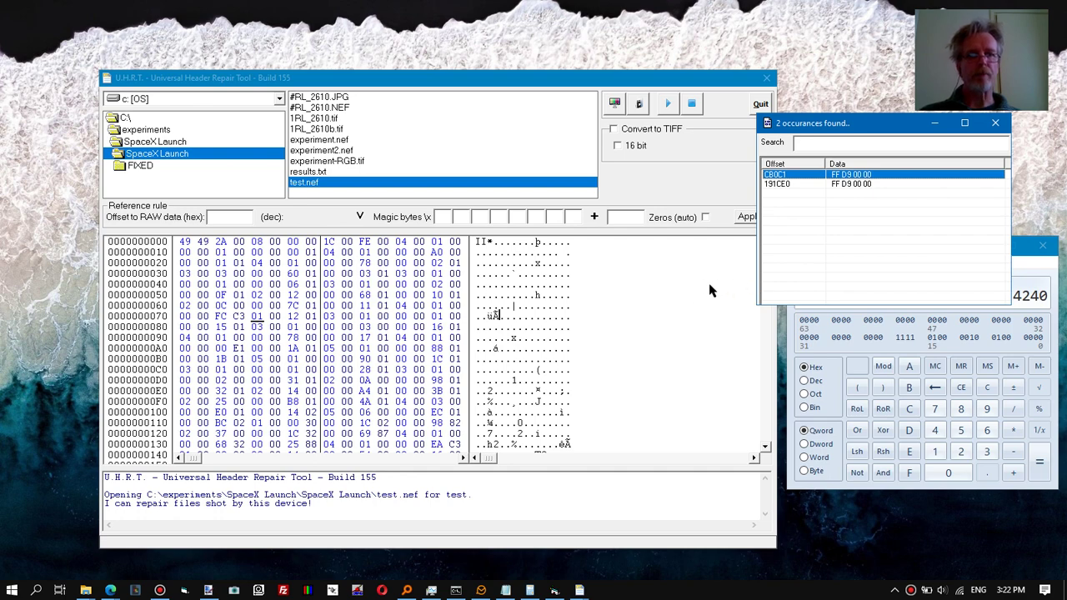
{"action": "left_click", "coordinate": [775, 175]}
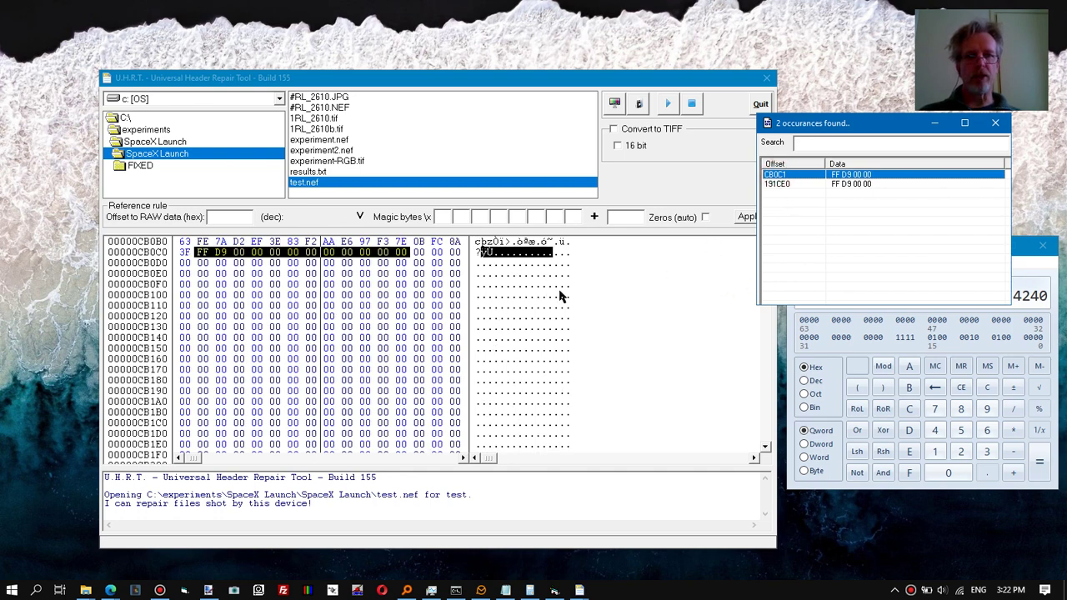
{"action": "scroll", "coordinate": [404, 333], "scroll_direction": "down", "scroll_amount": 3}
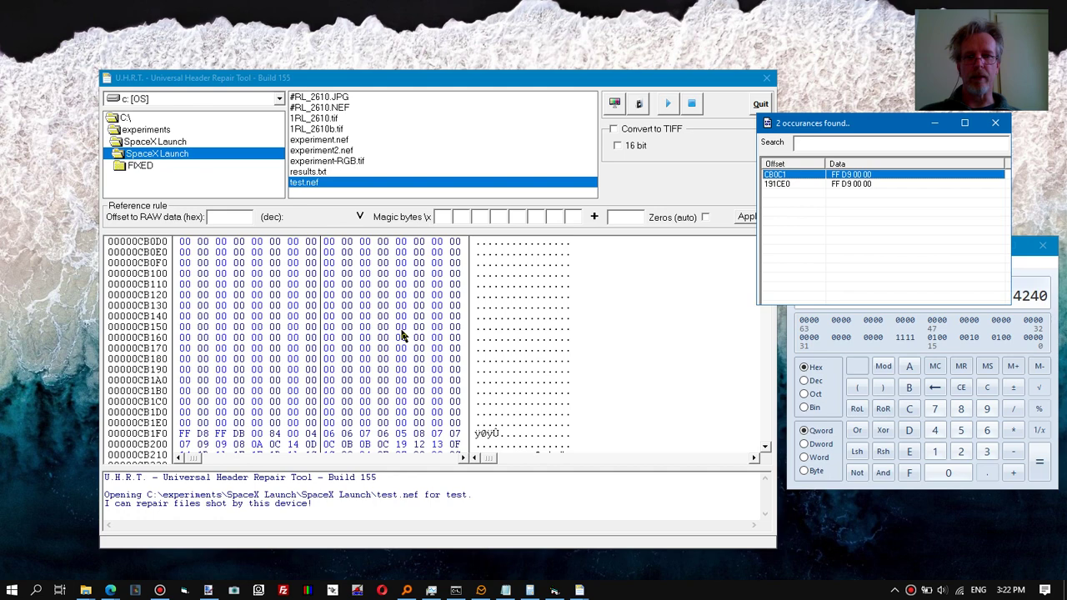
{"action": "scroll", "coordinate": [400, 339], "scroll_direction": "up", "scroll_amount": 3}
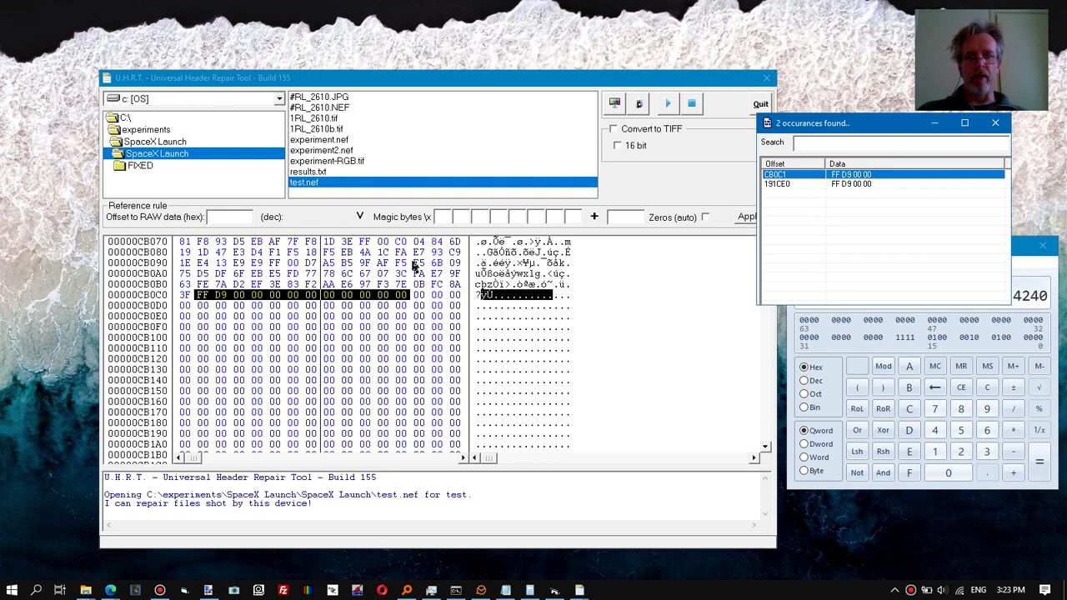
{"action": "left_click", "coordinate": [779, 184]}
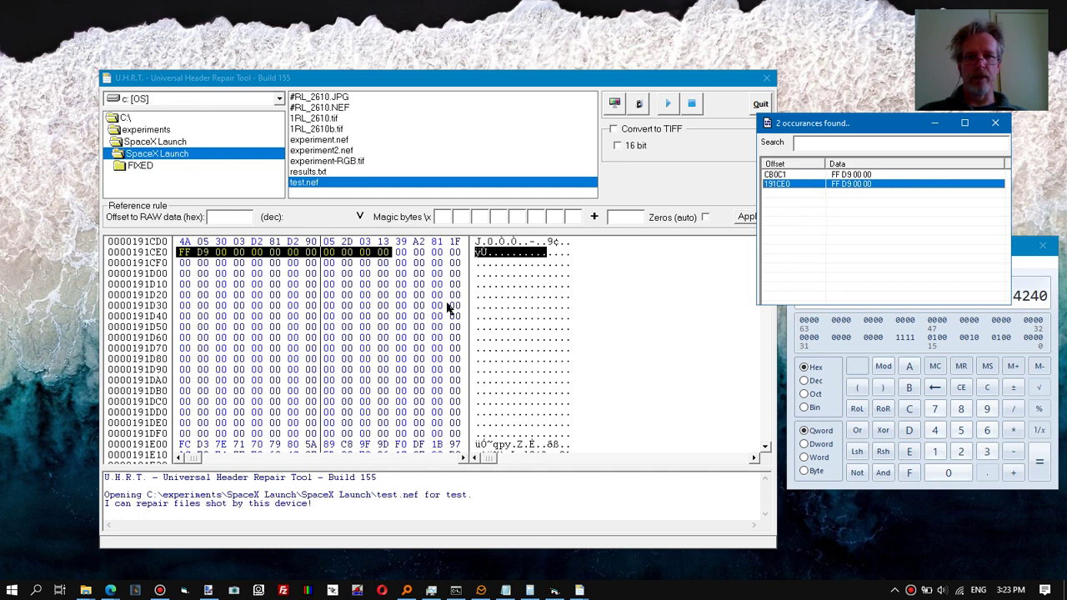
{"action": "scroll", "coordinate": [379, 337], "scroll_direction": "down", "scroll_amount": 6}
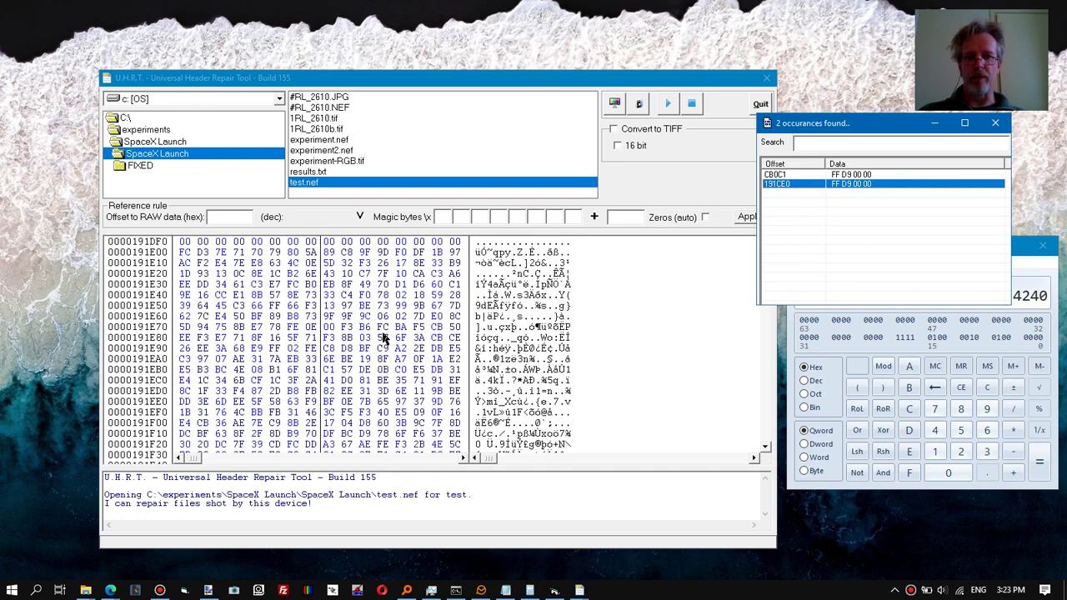
{"action": "scroll", "coordinate": [392, 336], "scroll_direction": "up", "scroll_amount": 8}
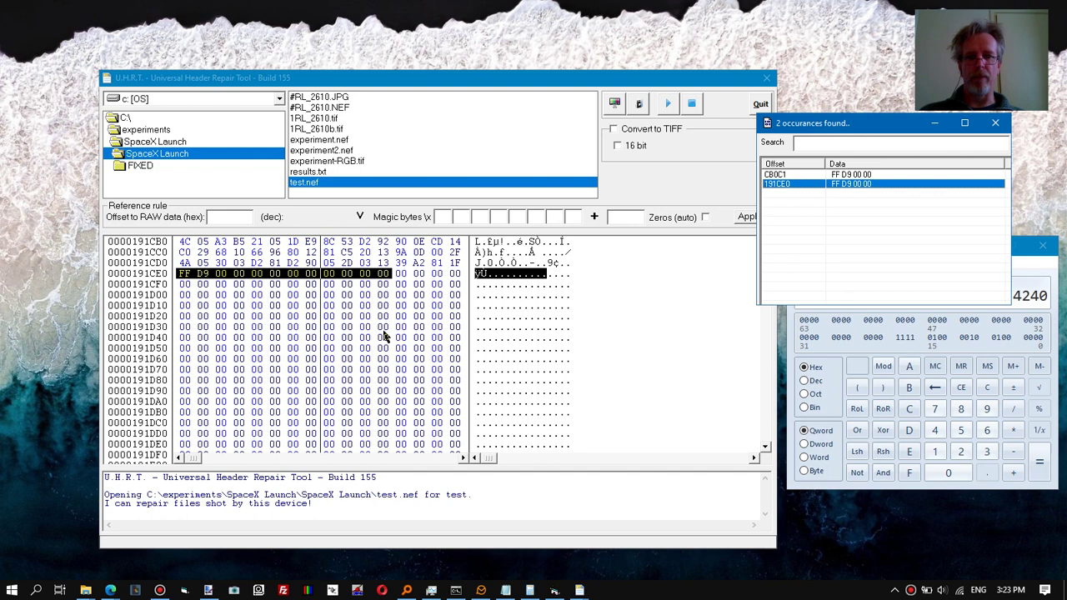
{"action": "scroll", "coordinate": [389, 338], "scroll_direction": "down", "scroll_amount": 8}
{"action": "scroll", "coordinate": [385, 341], "scroll_direction": "up", "scroll_amount": 10}
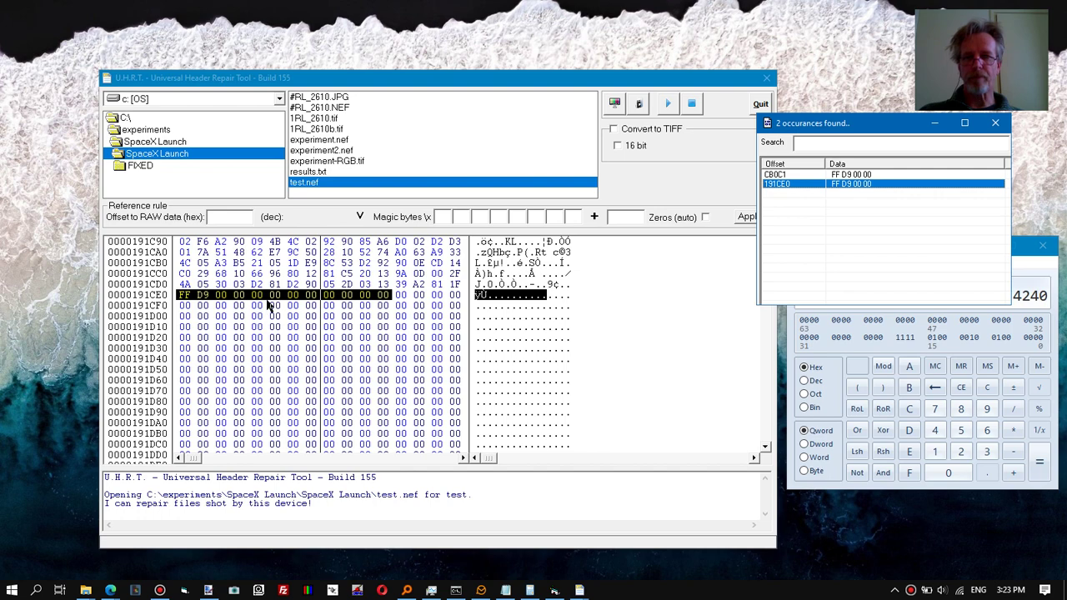
{"action": "scroll", "coordinate": [267, 307], "scroll_direction": "down", "scroll_amount": 4}
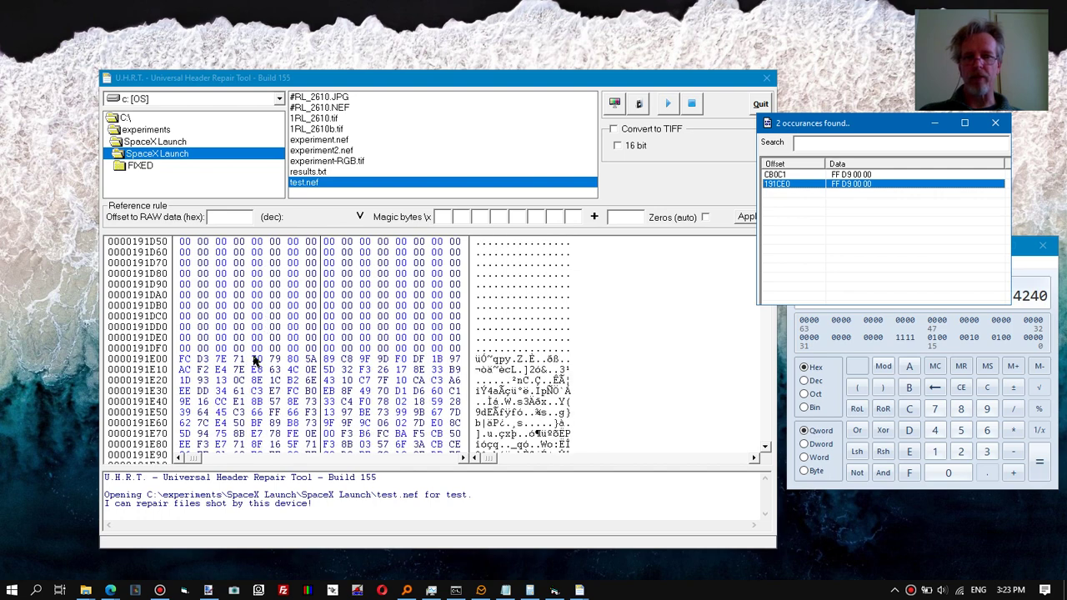
{"action": "scroll", "coordinate": [327, 370], "scroll_direction": "down", "scroll_amount": 13}
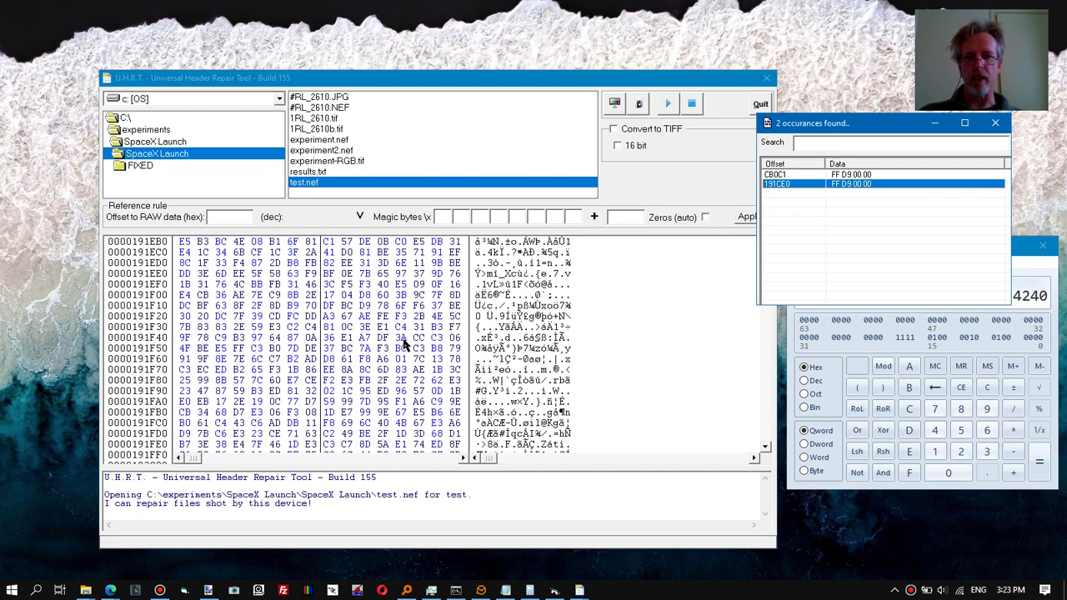
{"action": "scroll", "coordinate": [400, 338], "scroll_direction": "down", "scroll_amount": 19}
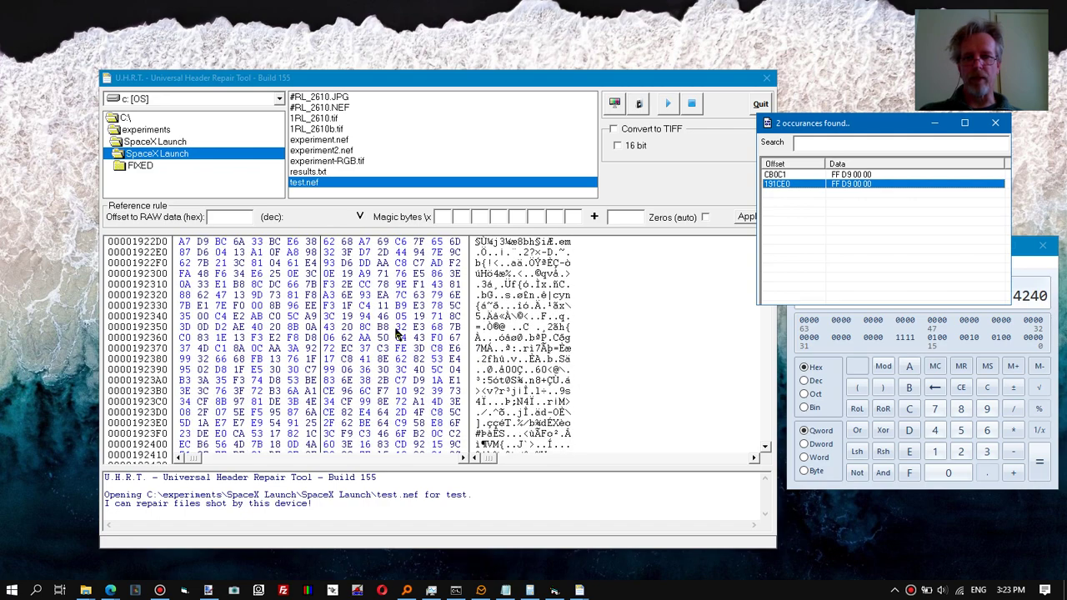
{"action": "scroll", "coordinate": [400, 337], "scroll_direction": "down", "scroll_amount": 20}
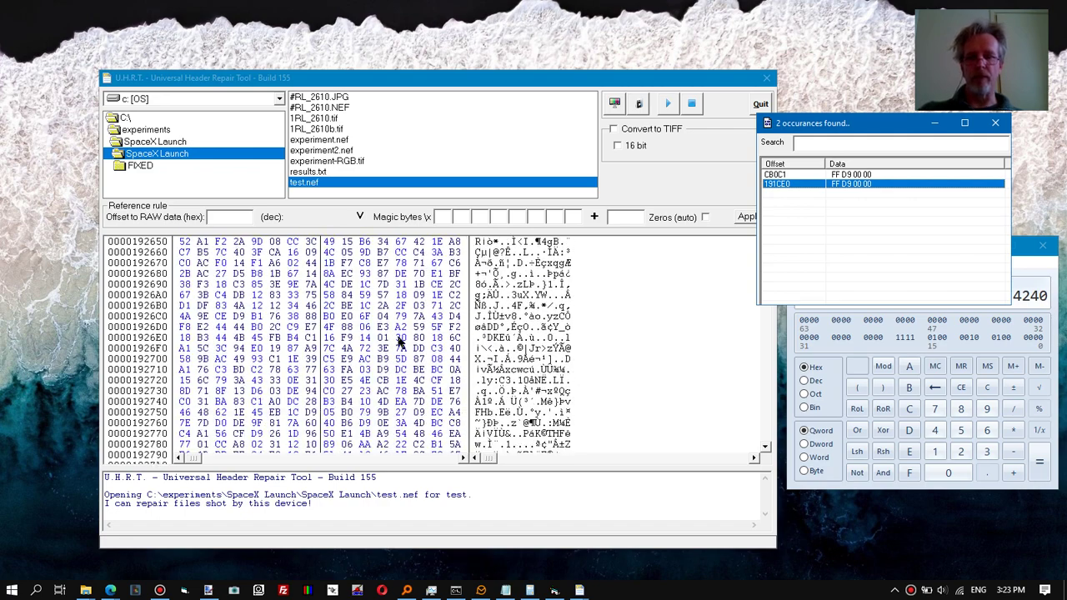
{"action": "scroll", "coordinate": [400, 337], "scroll_direction": "down", "scroll_amount": 2}
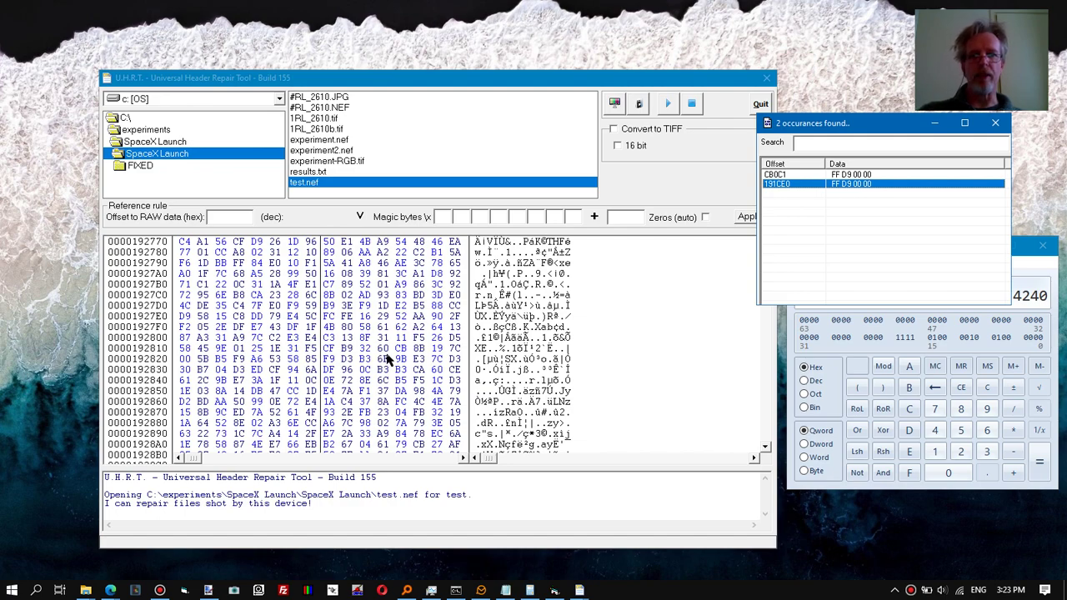
{"action": "scroll", "coordinate": [396, 356], "scroll_direction": "down", "scroll_amount": 10}
{"action": "scroll", "coordinate": [395, 354], "scroll_direction": "up", "scroll_amount": 18}
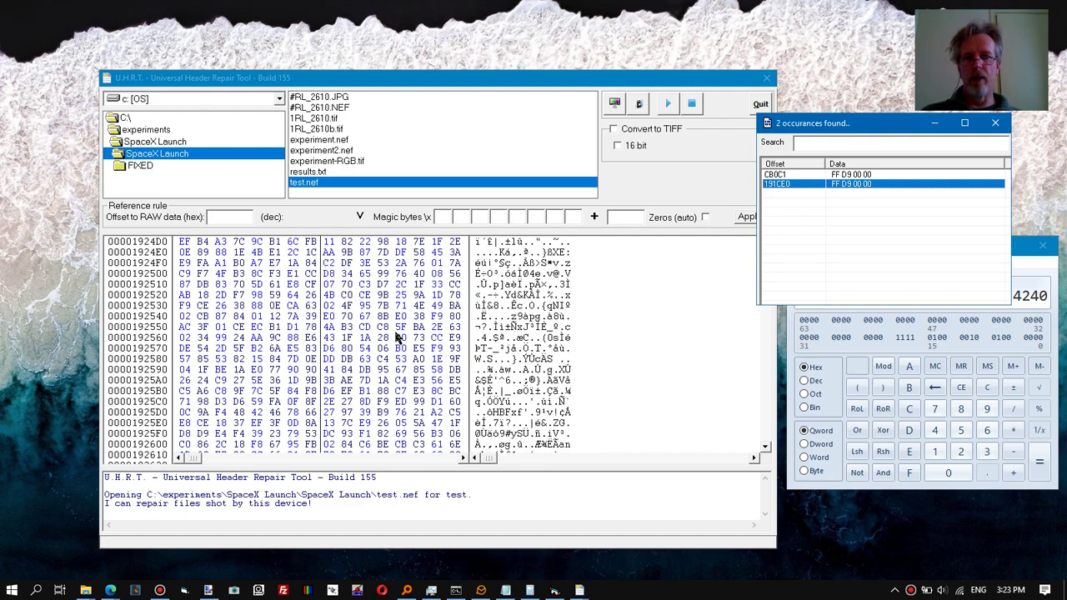
{"action": "scroll", "coordinate": [398, 336], "scroll_direction": "up", "scroll_amount": 15}
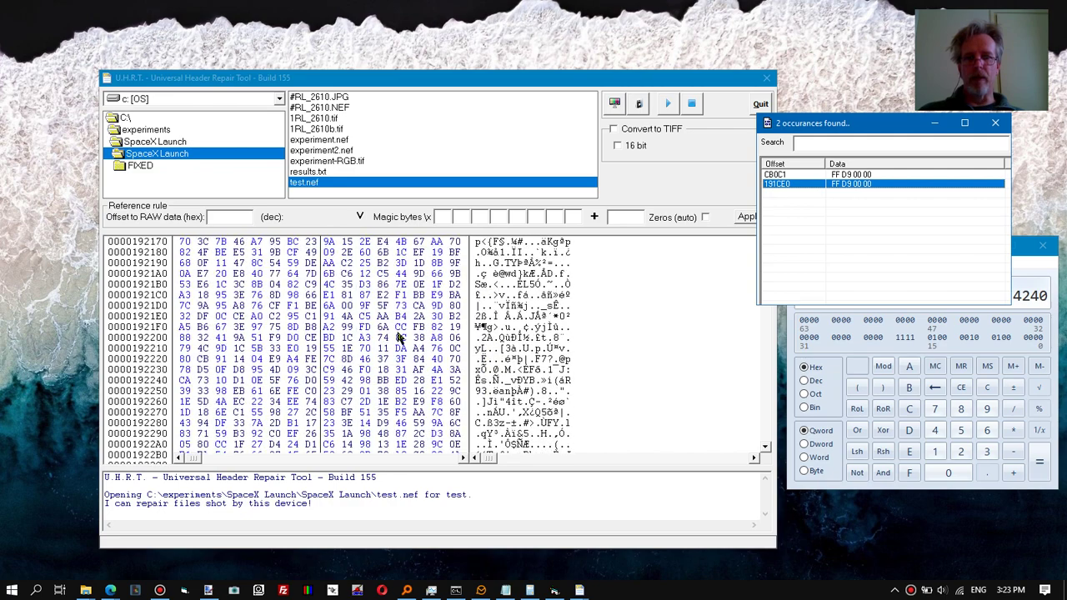
{"action": "left_click", "coordinate": [773, 184]}
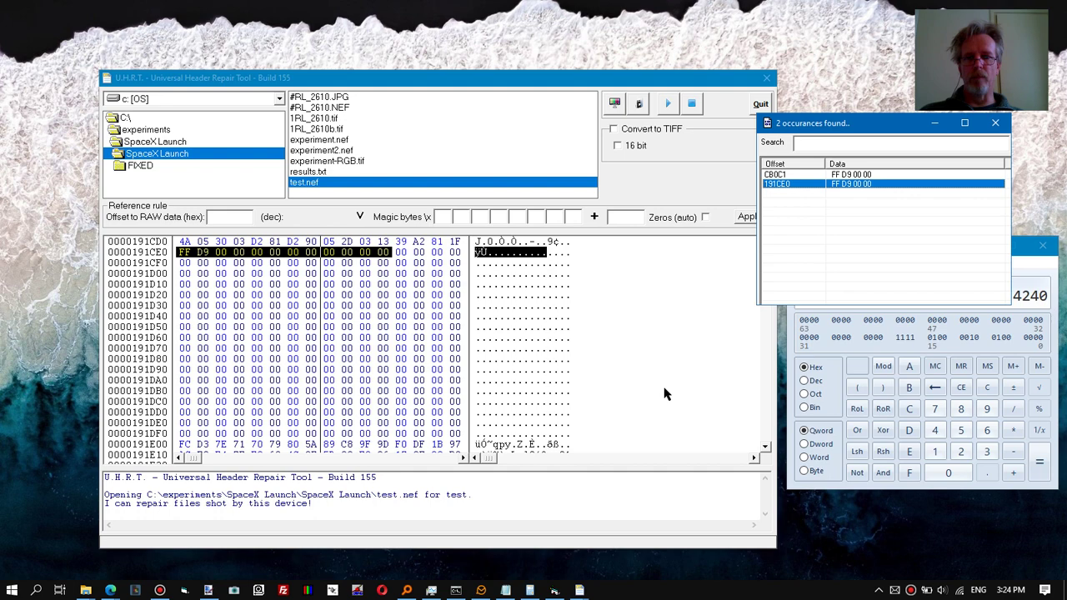
Export the found offsets list (CB0C1, 191CE0) to results.txt.
{"action": "right_click", "coordinate": [814, 241]}
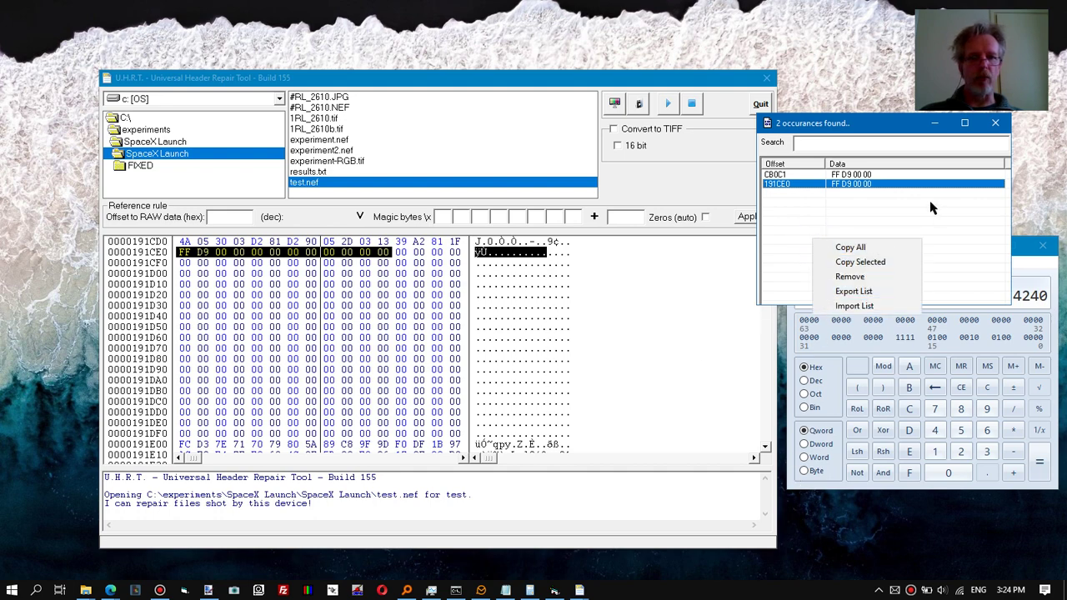
{"action": "left_click", "coordinate": [995, 124]}
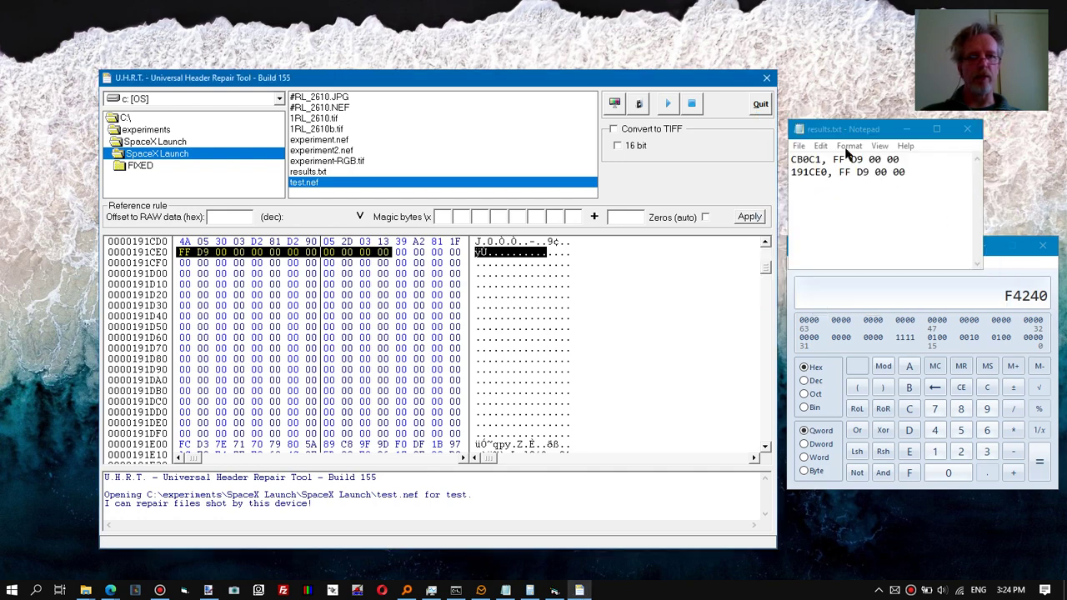
{"action": "left_click_drag", "start_coordinate": [859, 133], "coordinate": [795, 167]}
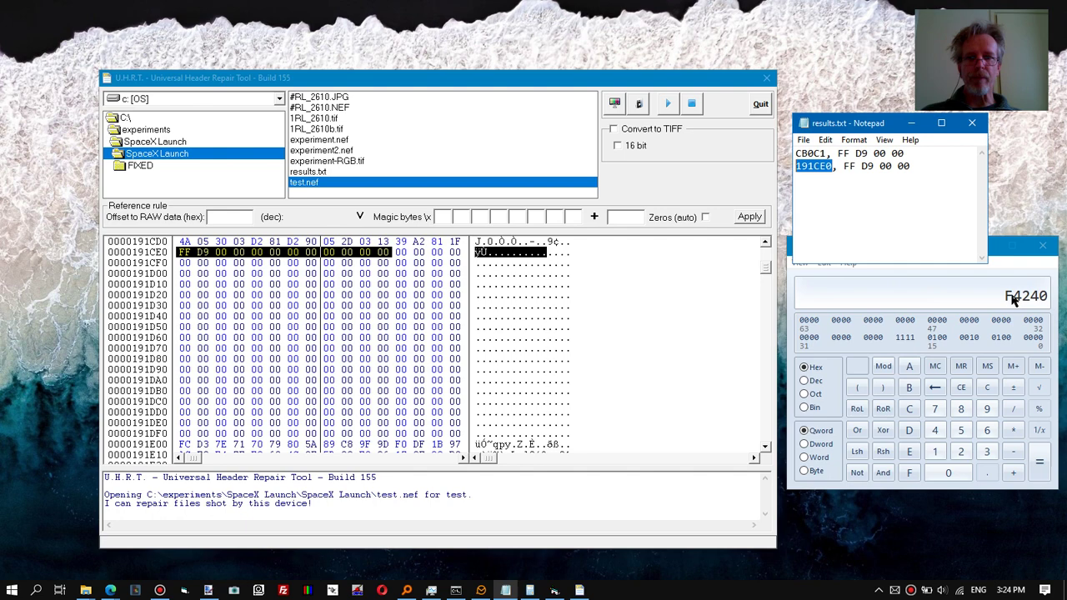
Paste F4240 from Calculator into the Offset to RAW data field, then select #RL_2610.NEF.
{"action": "left_click", "coordinate": [909, 324]}
{"action": "left_click", "coordinate": [824, 263]}
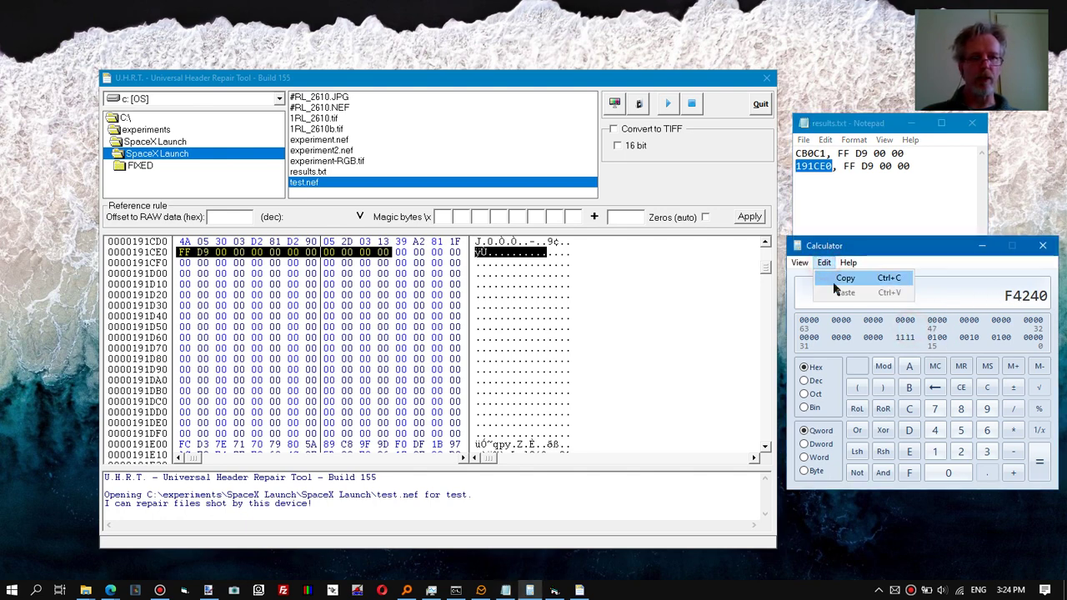
{"action": "left_click", "coordinate": [836, 281]}
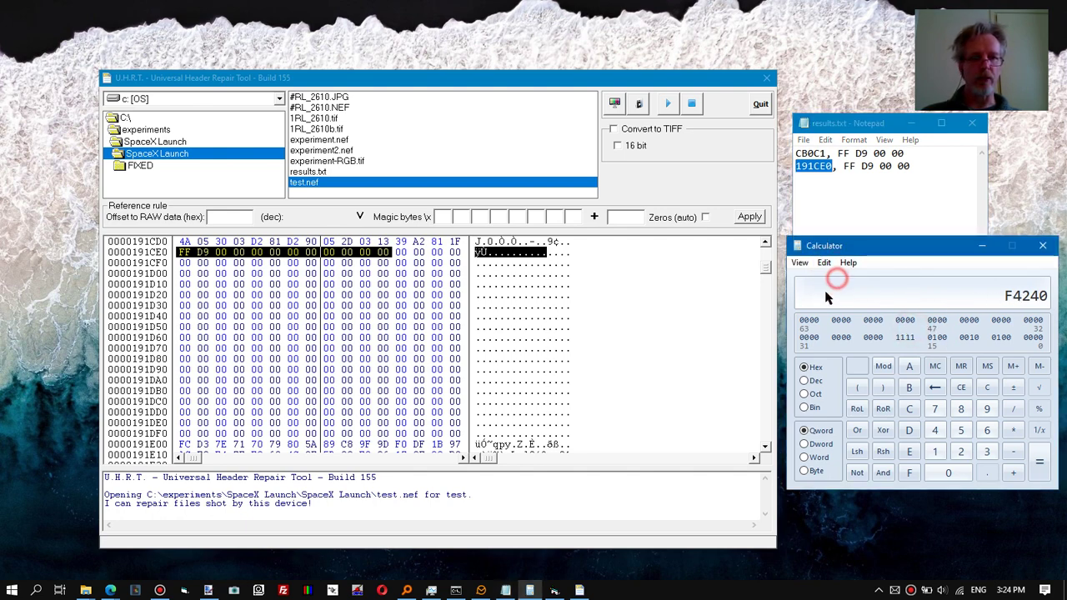
{"action": "left_click", "coordinate": [227, 217]}
{"action": "key", "text": "ctrl+v"}
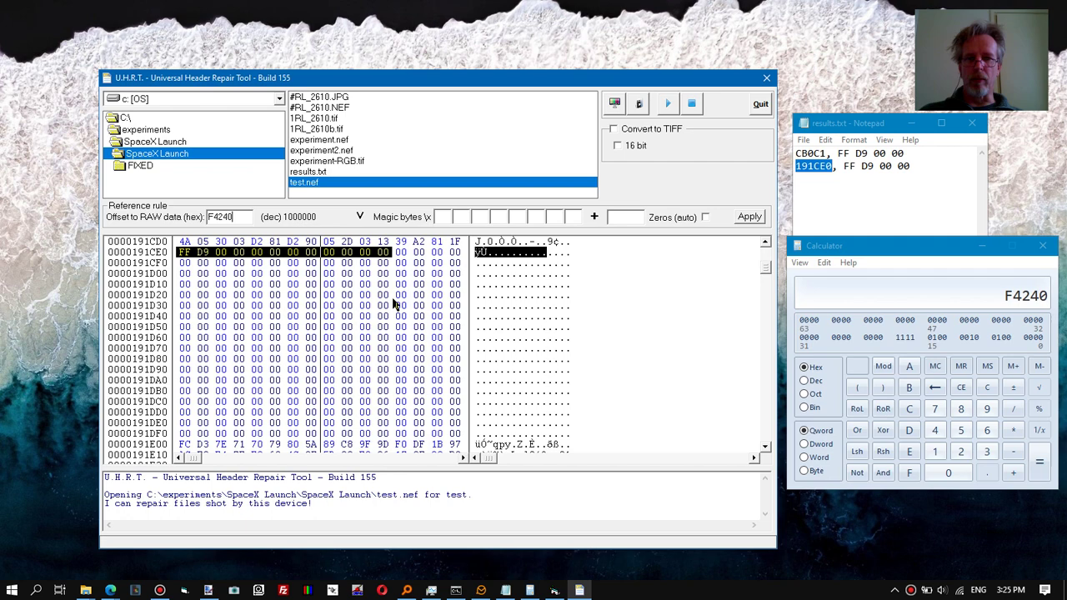
{"action": "left_click", "coordinate": [333, 110]}
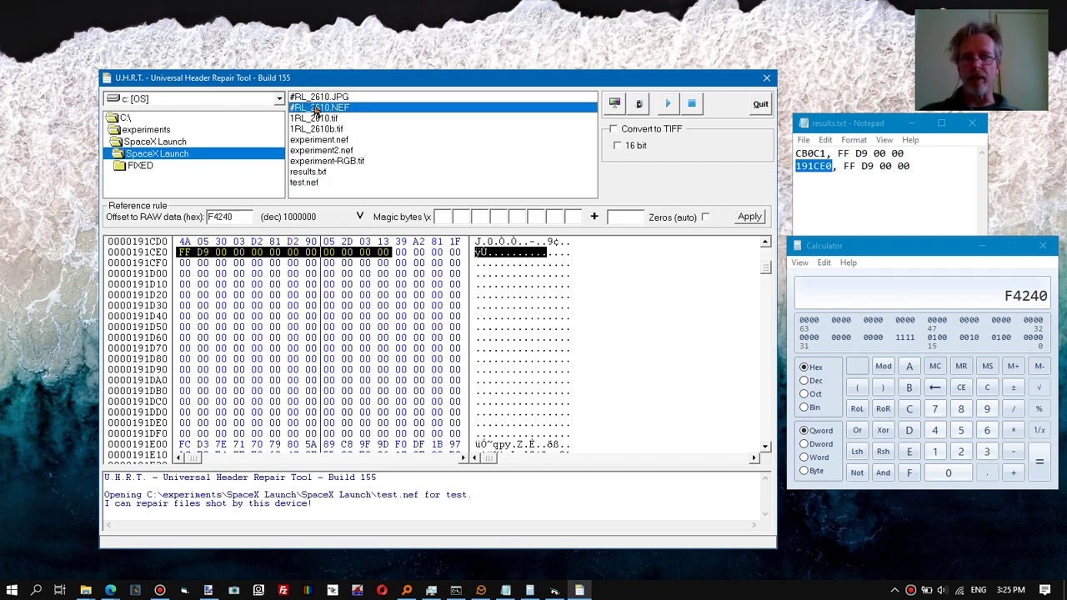
Load #RL_2610.NEF, search it for FF D9 00 00, and jump to the match at 157308.
{"action": "left_click", "coordinate": [615, 105]}
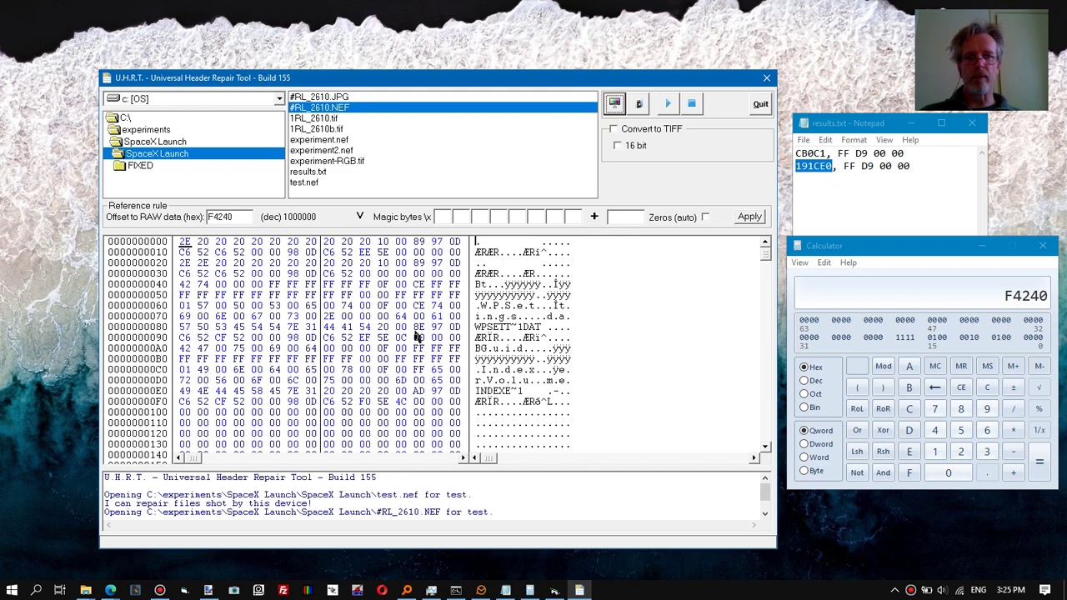
{"action": "left_click", "coordinate": [415, 331]}
{"action": "key", "text": "ctrl+f"}
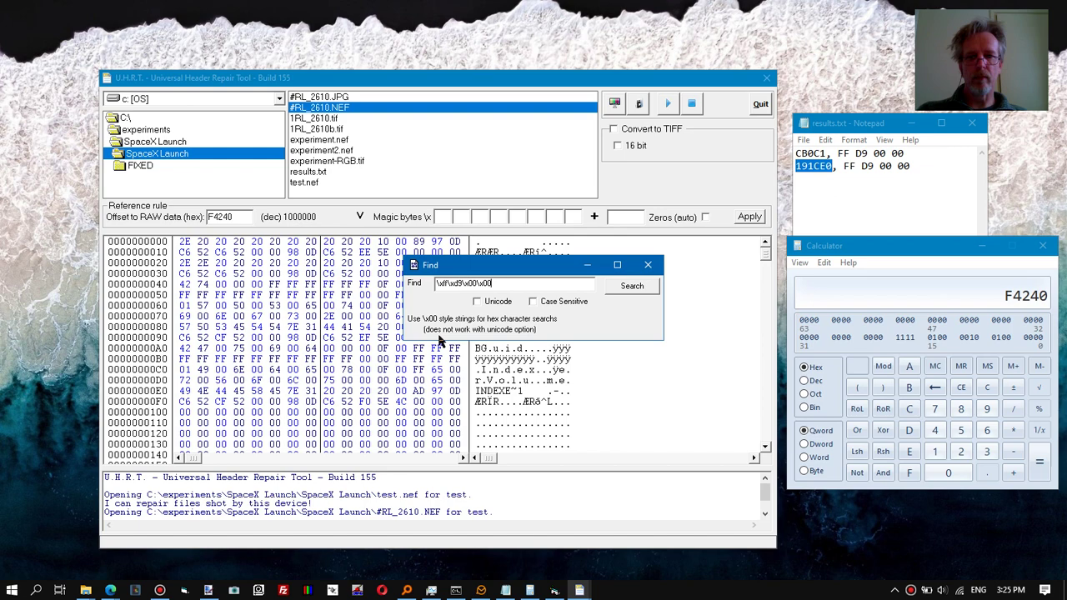
{"action": "left_click", "coordinate": [633, 285]}
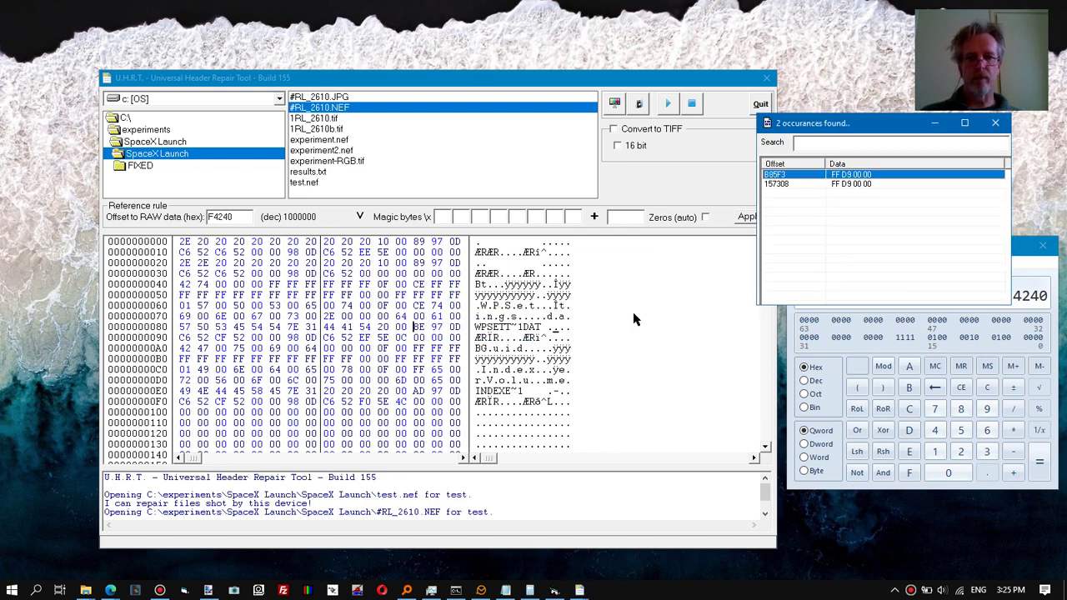
{"action": "left_click", "coordinate": [775, 184]}
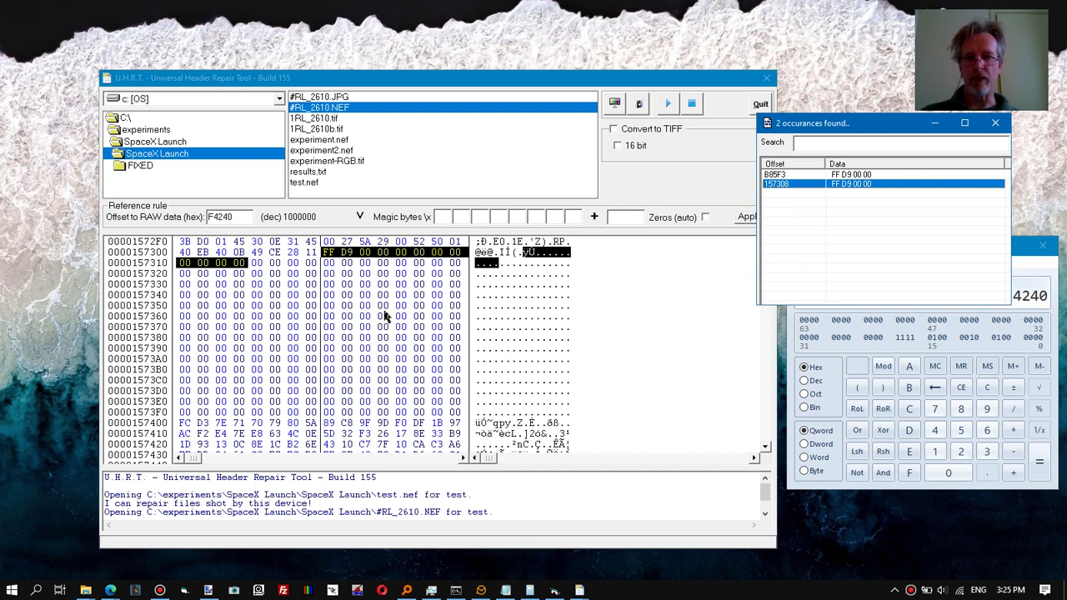
{"action": "left_click", "coordinate": [360, 275]}
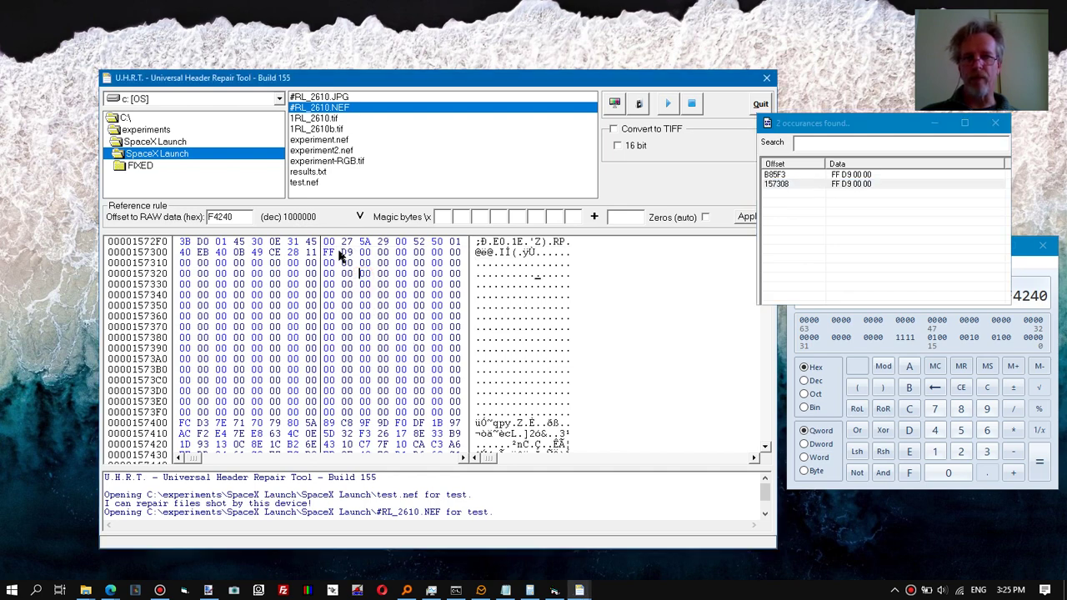
{"action": "left_click", "coordinate": [330, 253]}
Select the FF D9 00 00 marker bytes at 157308, then pick test.nef in the file list.
{"action": "left_click_drag", "start_coordinate": [354, 257], "coordinate": [410, 258]}
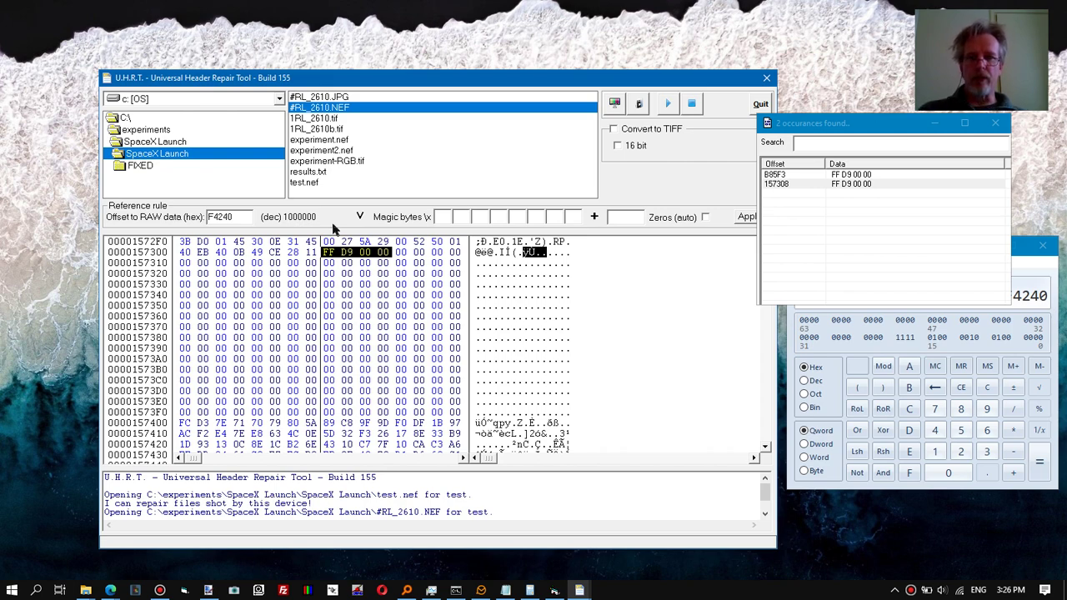
{"action": "left_click", "coordinate": [314, 182]}
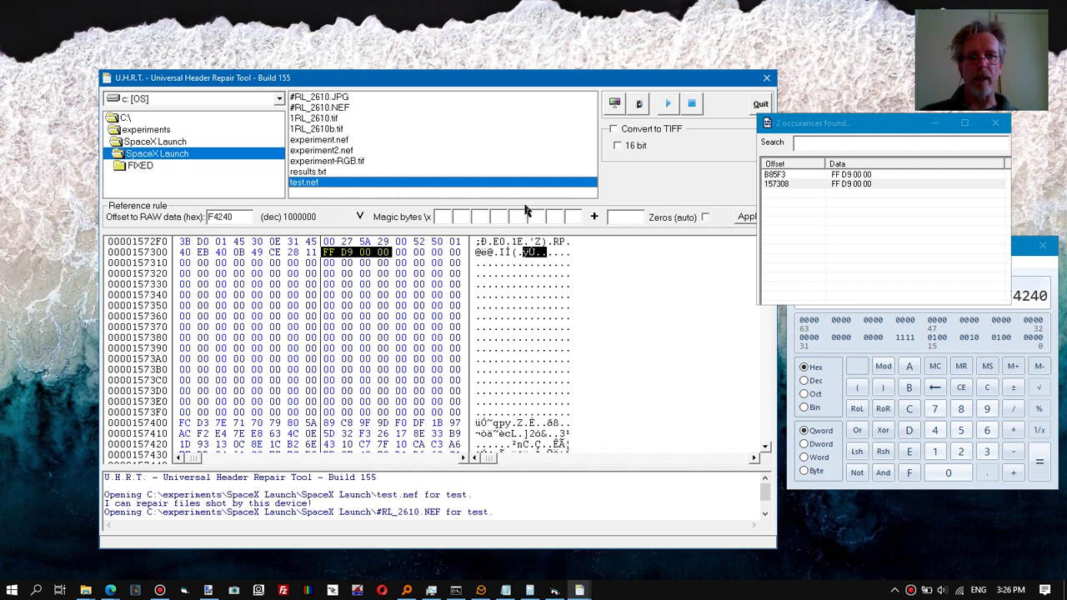
Close the occurrences list and results text, and check the F4240 offset value.
{"action": "left_click_drag", "start_coordinate": [518, 78], "coordinate": [482, 64]}
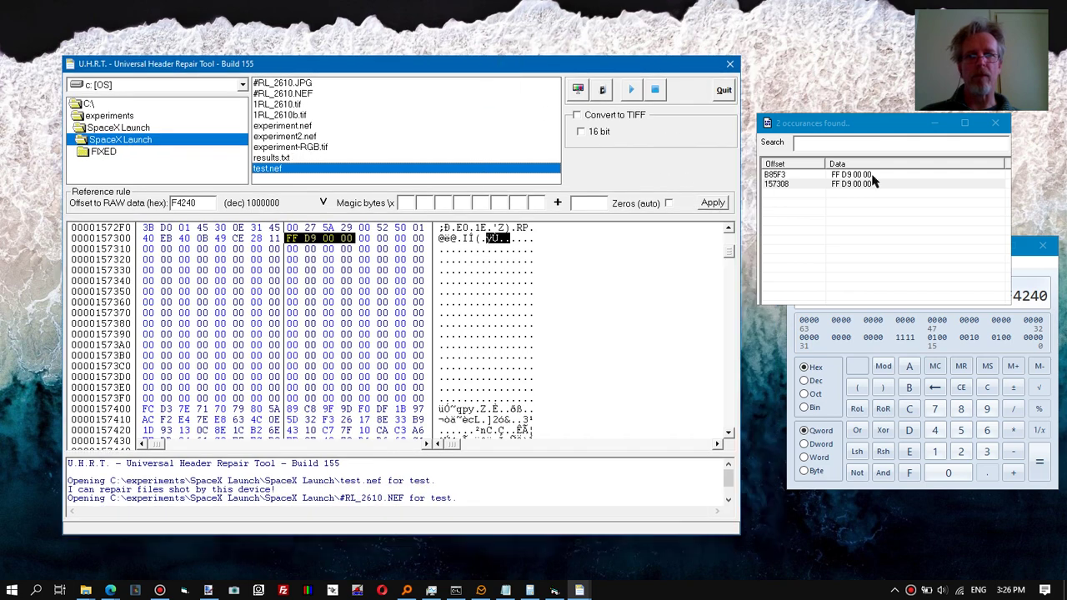
{"action": "left_click", "coordinate": [995, 124]}
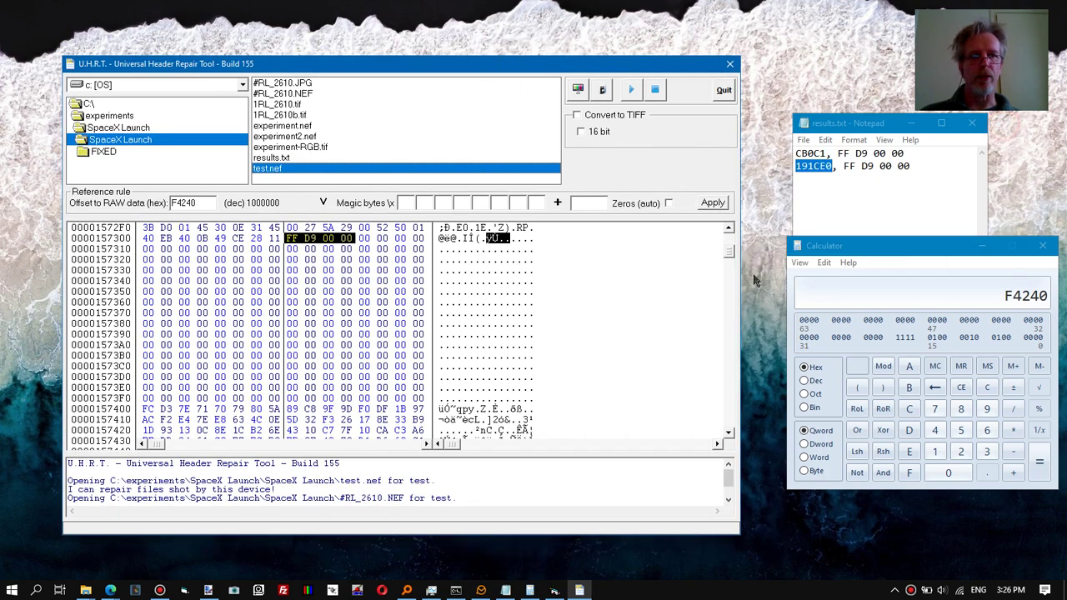
{"action": "left_click", "coordinate": [910, 123]}
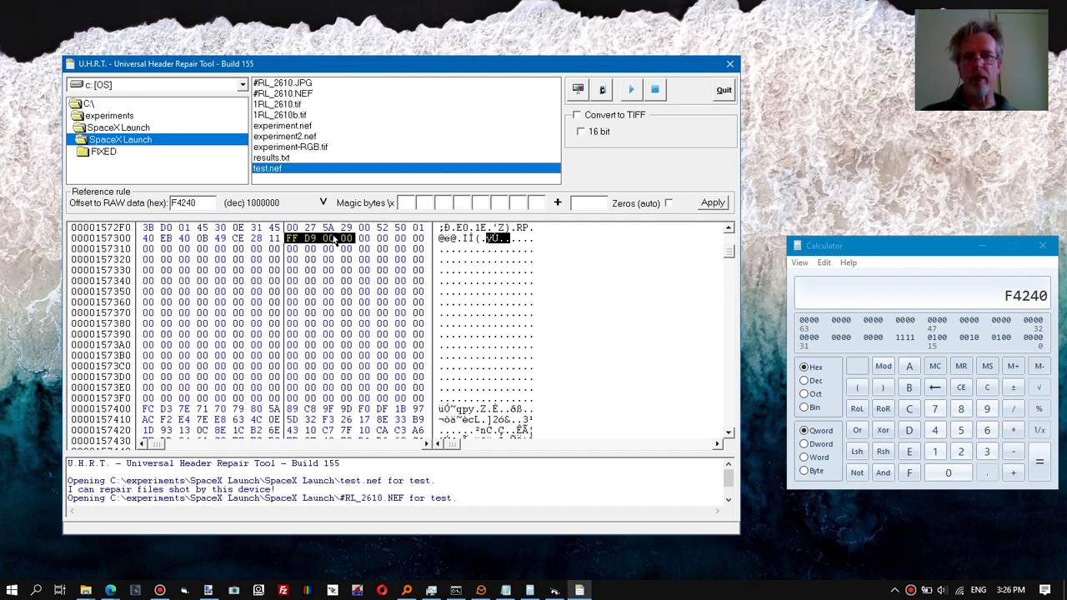
{"action": "left_click_drag", "start_coordinate": [203, 204], "coordinate": [142, 215]}
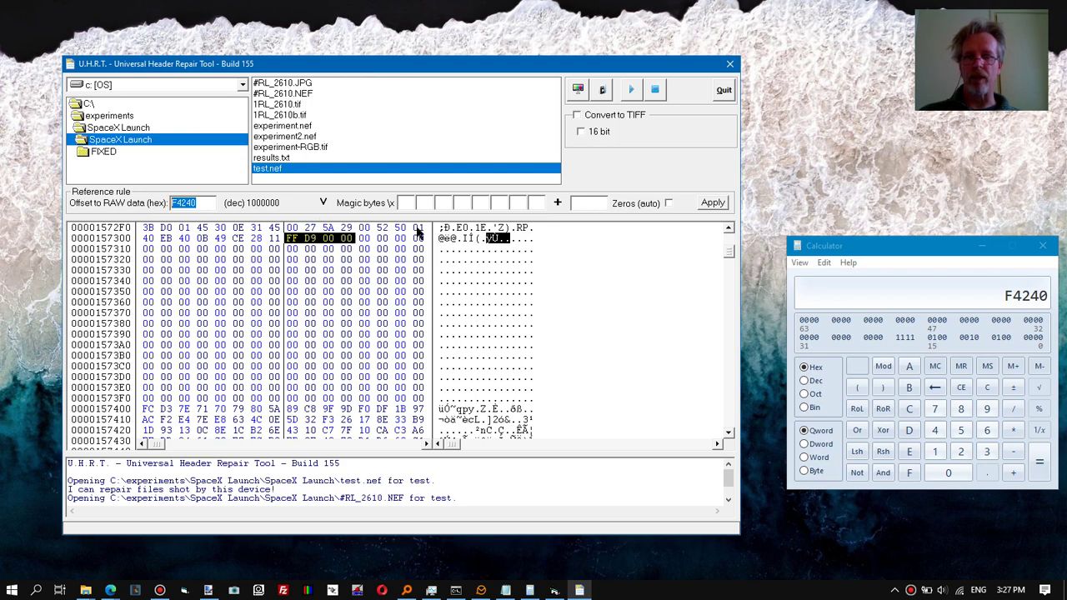
{"action": "left_click", "coordinate": [406, 203]}
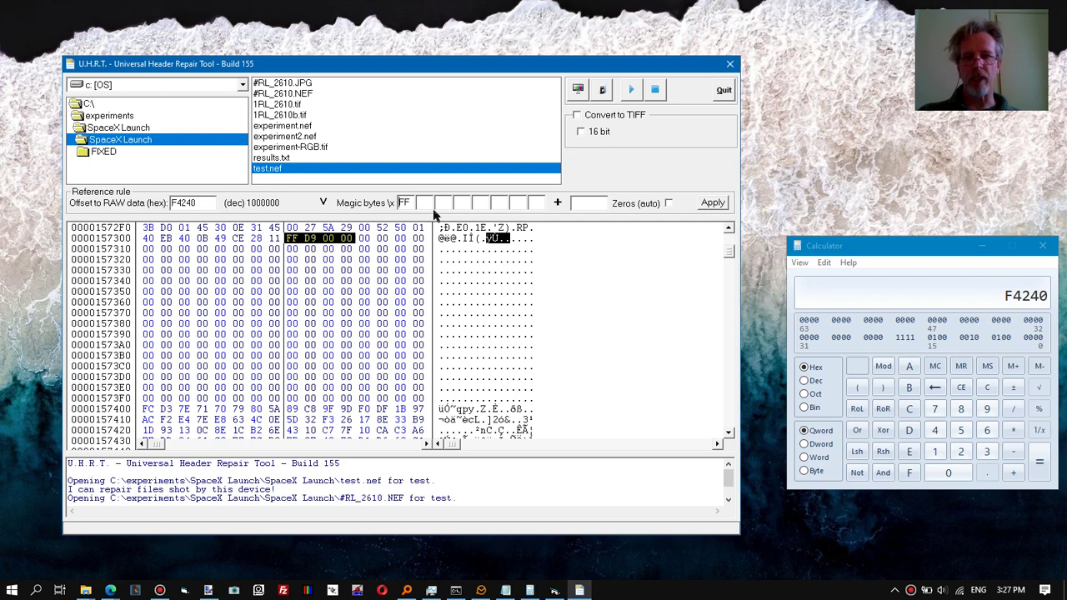
Enter magic bytes FF D9 00 00, enable Zeros (auto), and apply the rule.
{"action": "left_click", "coordinate": [427, 203]}
{"action": "type", "text": "d9"}
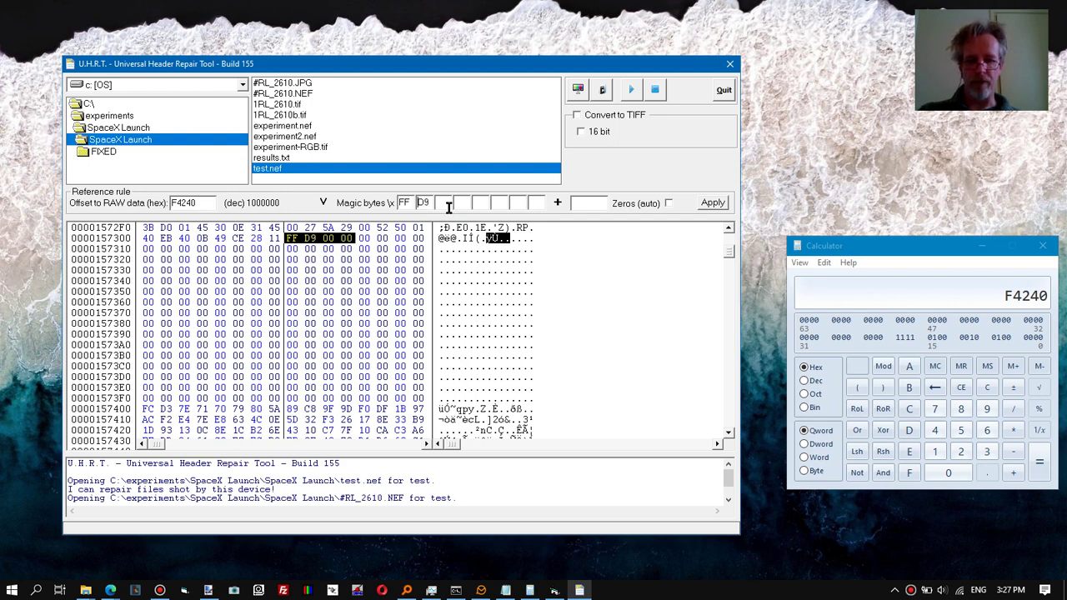
{"action": "left_click", "coordinate": [443, 203]}
{"action": "type", "text": "00"}
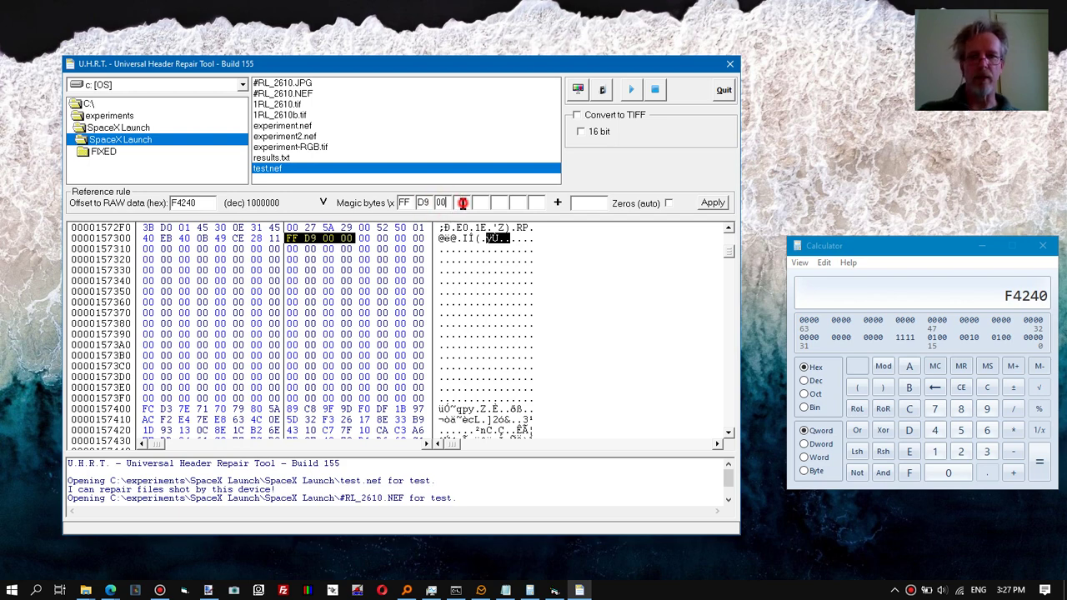
{"action": "left_click", "coordinate": [459, 203]}
{"action": "type", "text": "00"}
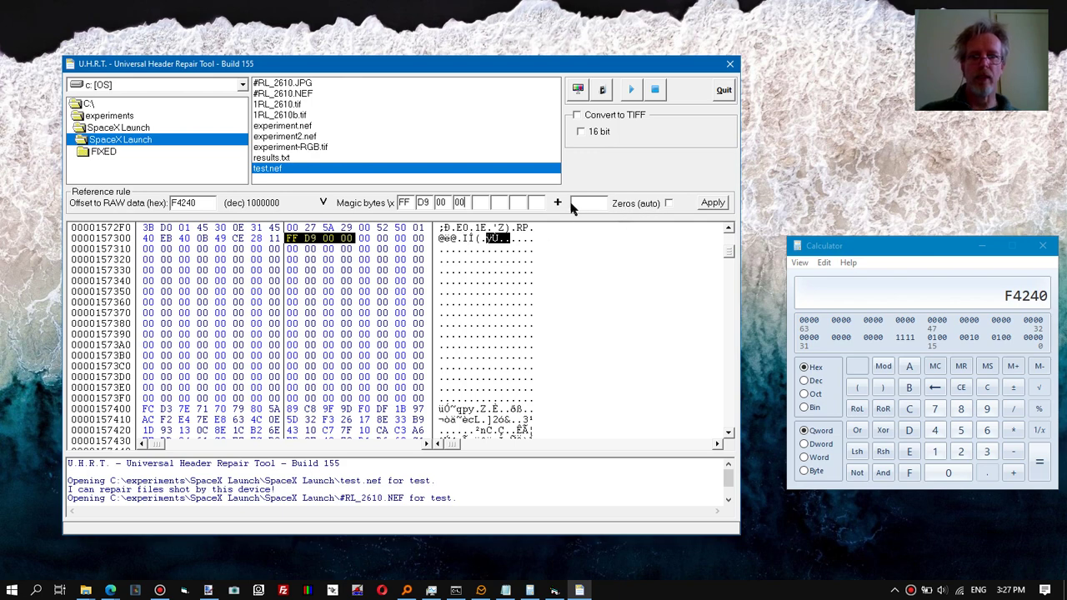
{"action": "left_click", "coordinate": [668, 205]}
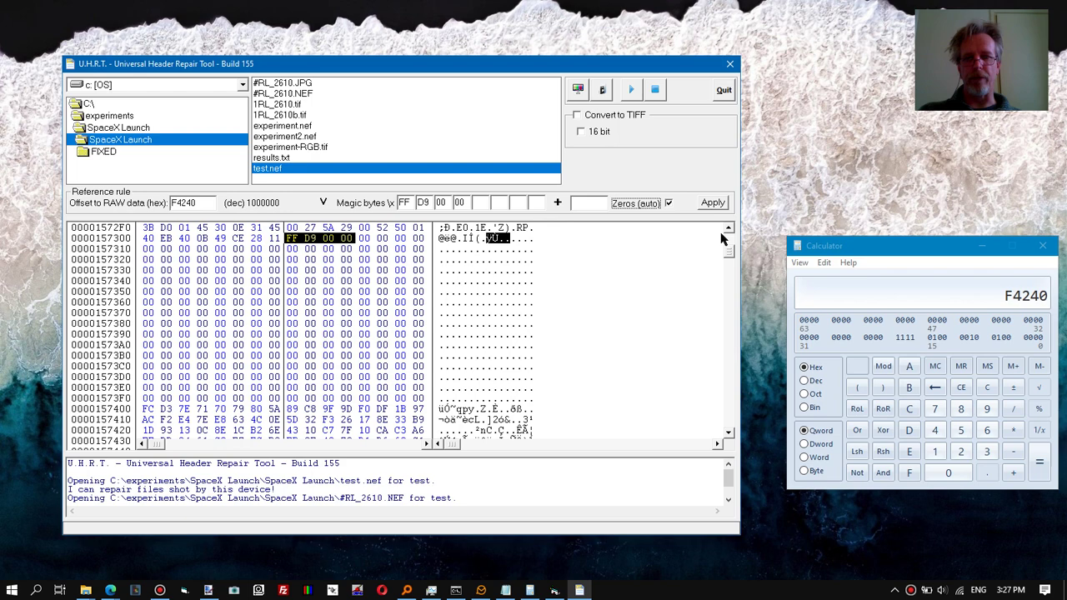
{"action": "left_click", "coordinate": [711, 203]}
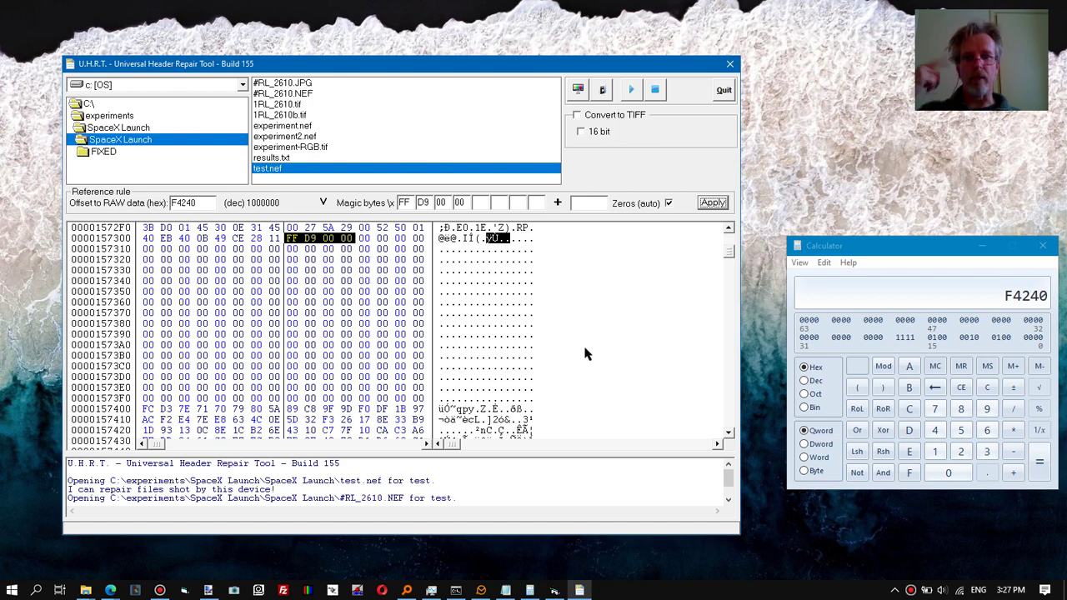
Load test.nef as the reference file and confirm it in the log.
{"action": "left_click", "coordinate": [270, 169]}
{"action": "left_click", "coordinate": [601, 90]}
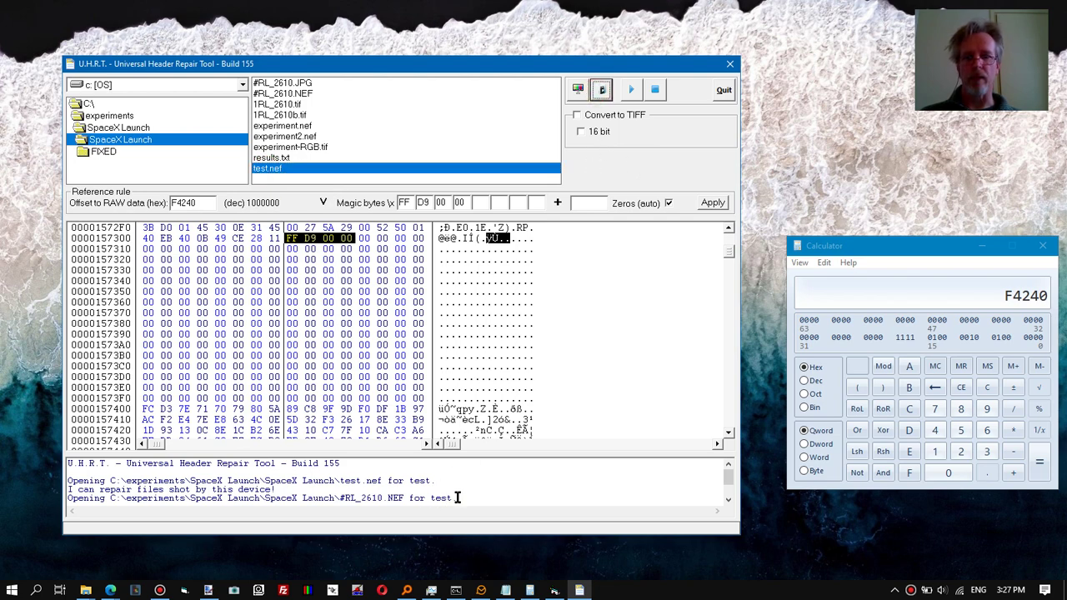
{"action": "left_click_drag", "start_coordinate": [457, 497], "coordinate": [124, 502]}
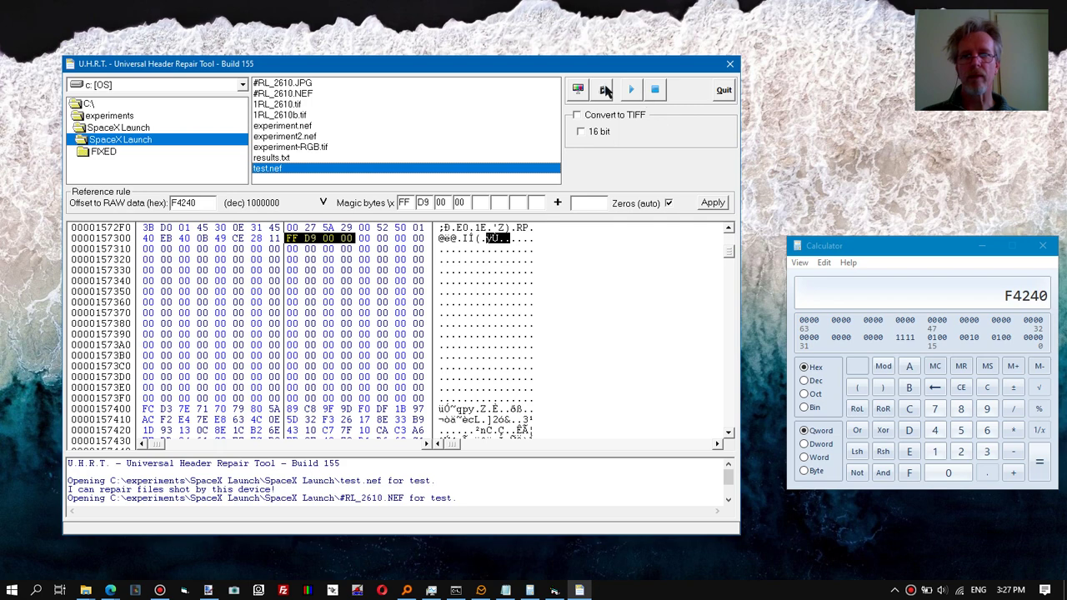
{"action": "left_click", "coordinate": [601, 89]}
{"action": "scroll", "coordinate": [521, 359], "scroll_direction": "down", "scroll_amount": 3}
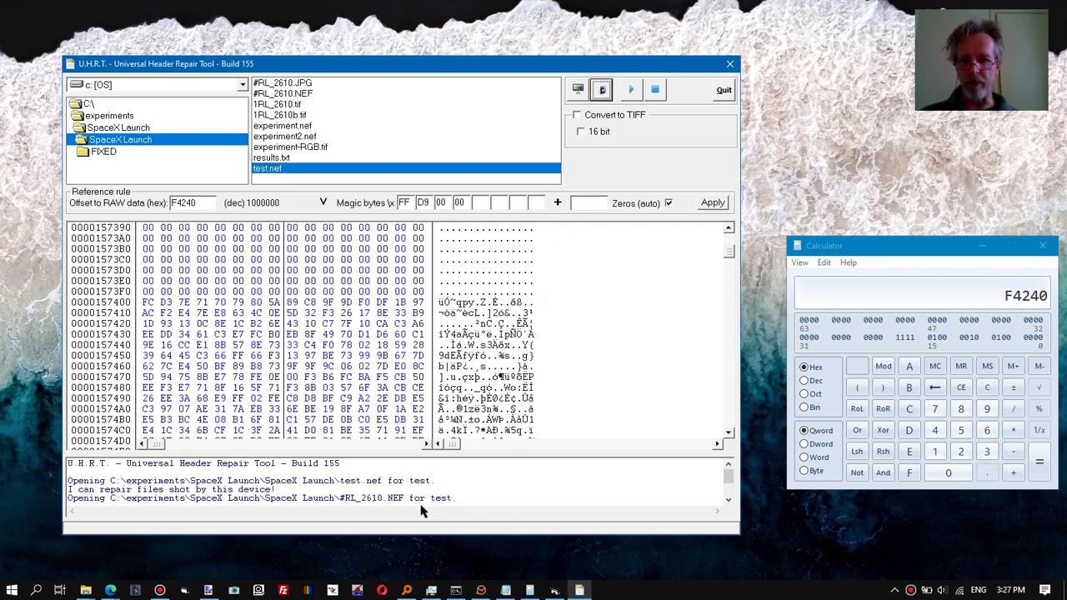
{"action": "left_click_drag", "start_coordinate": [457, 490], "coordinate": [331, 492]}
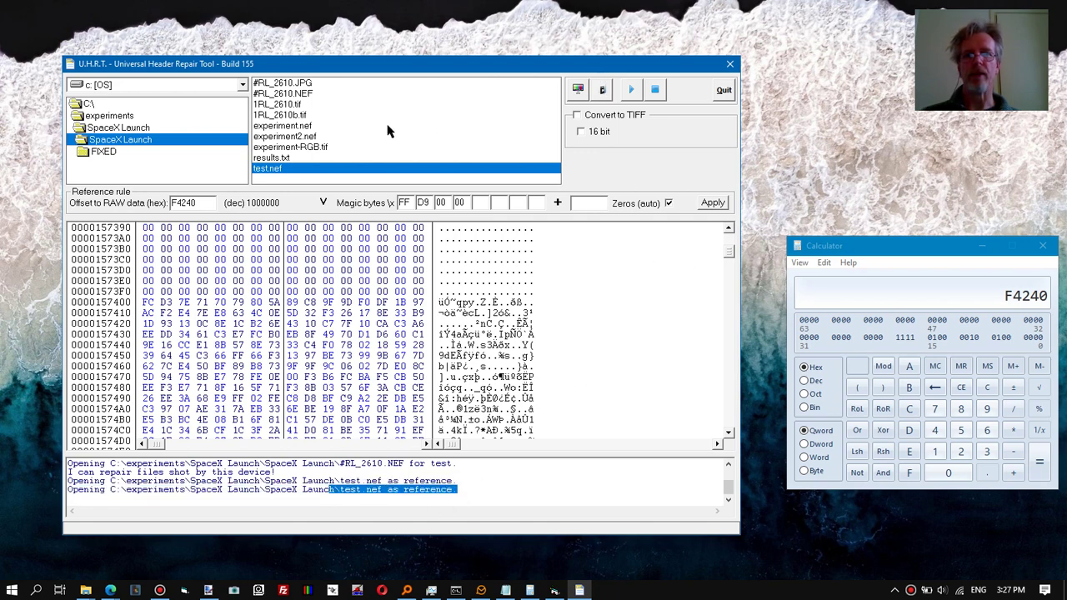
Apply the rule to #RL_2610.NEF, run the repair, and acknowledge the Done message.
{"action": "left_click", "coordinate": [297, 94]}
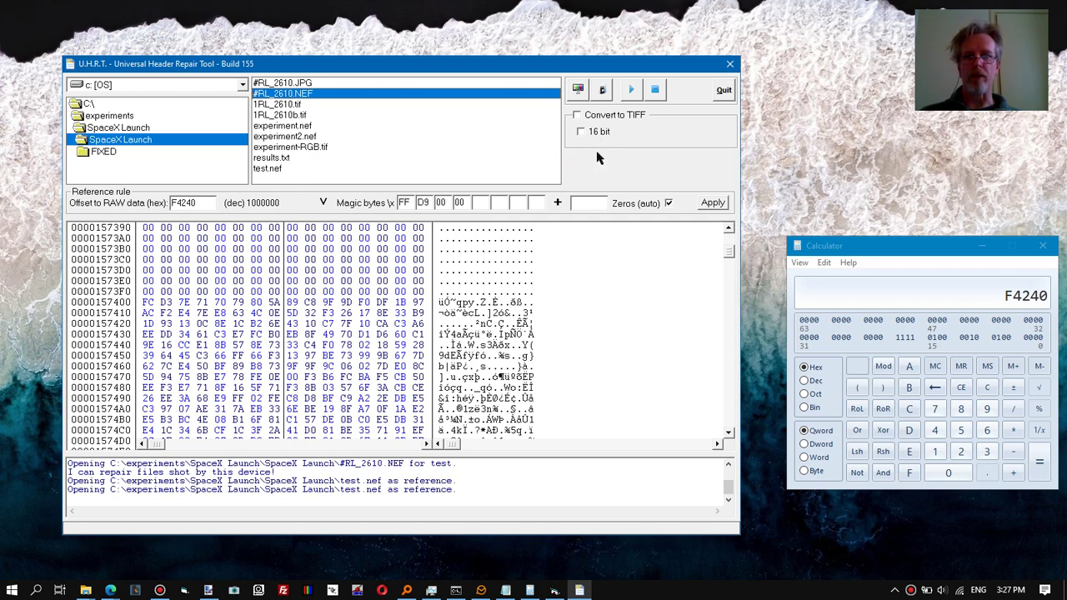
{"action": "left_click", "coordinate": [712, 207]}
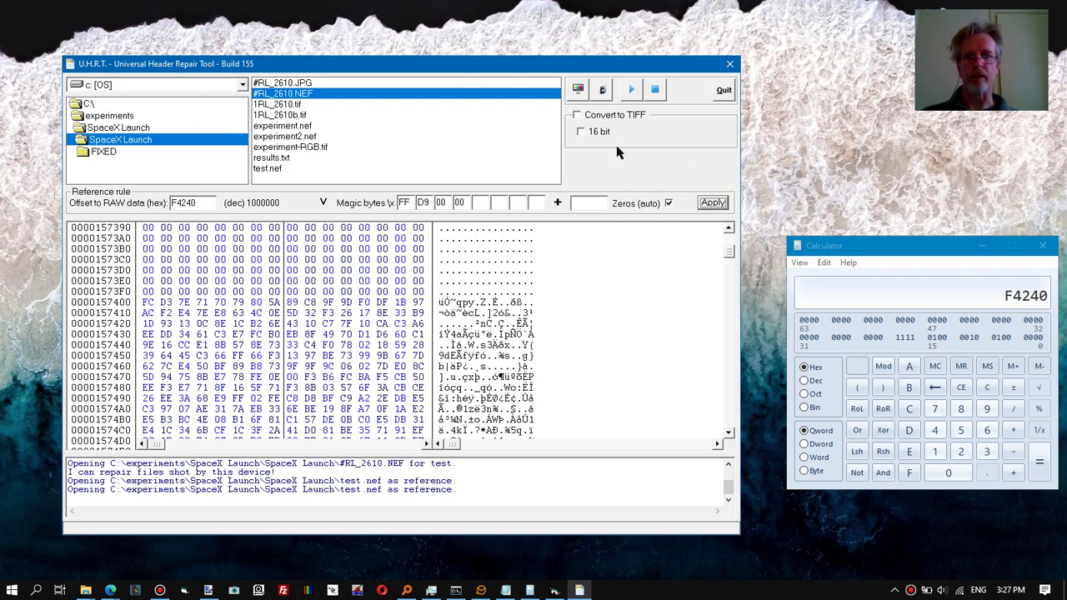
{"action": "left_click", "coordinate": [630, 91]}
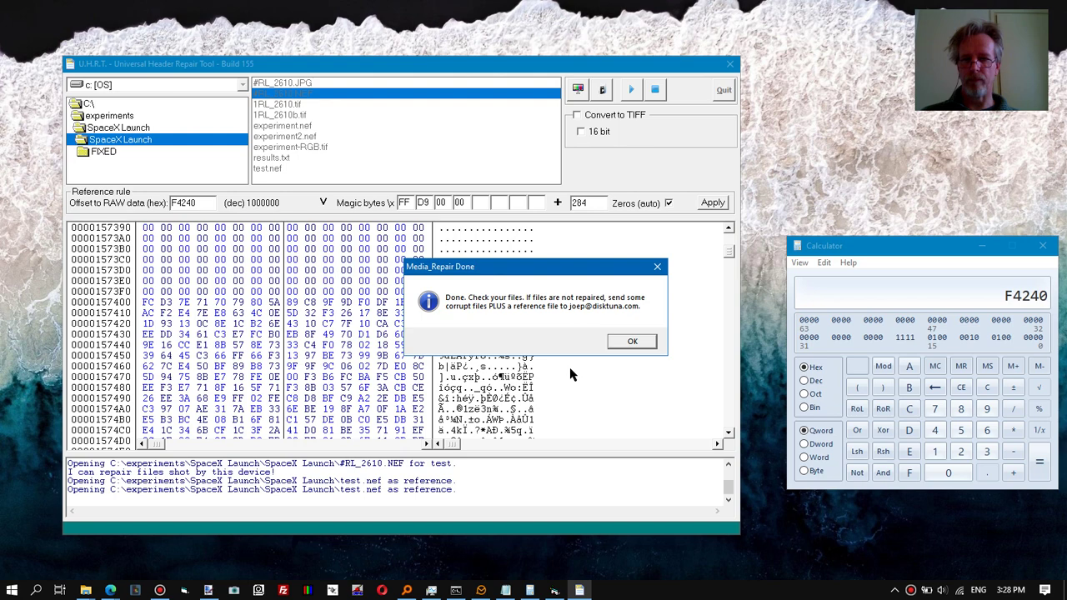
{"action": "left_click", "coordinate": [630, 341]}
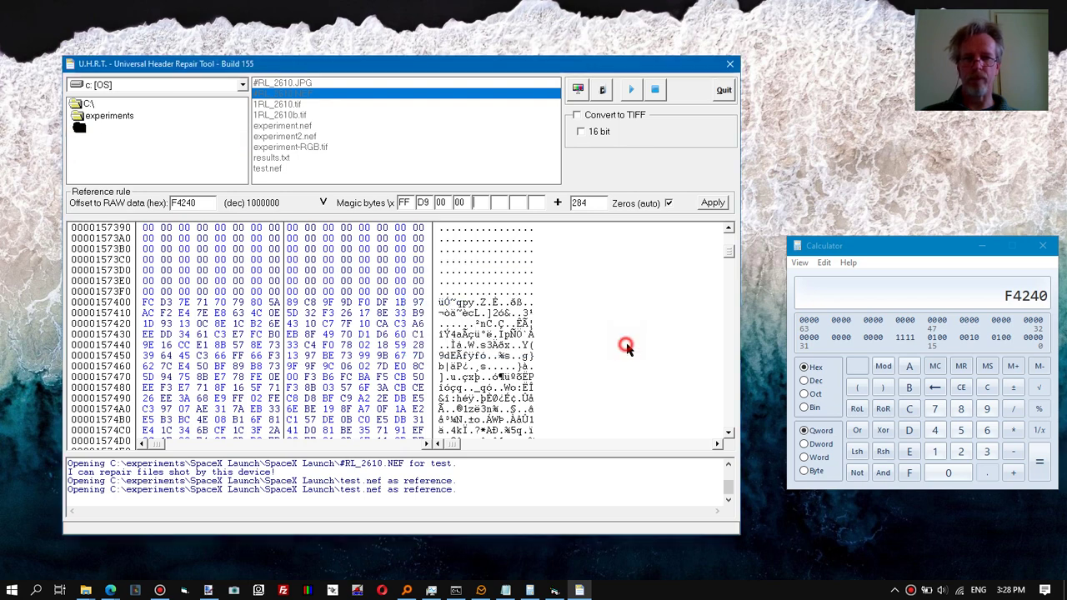
Open the original #RL_2610.NEF with RawDigger and dismiss its unsupported file error.
{"action": "mouse_move", "coordinate": [86, 590]}
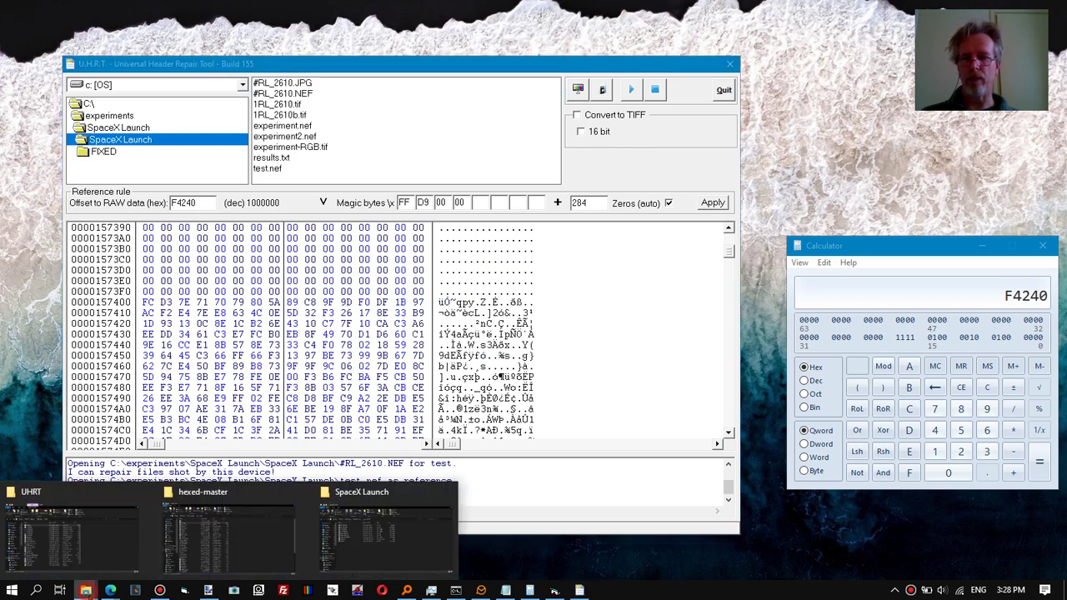
{"action": "left_click", "coordinate": [371, 552]}
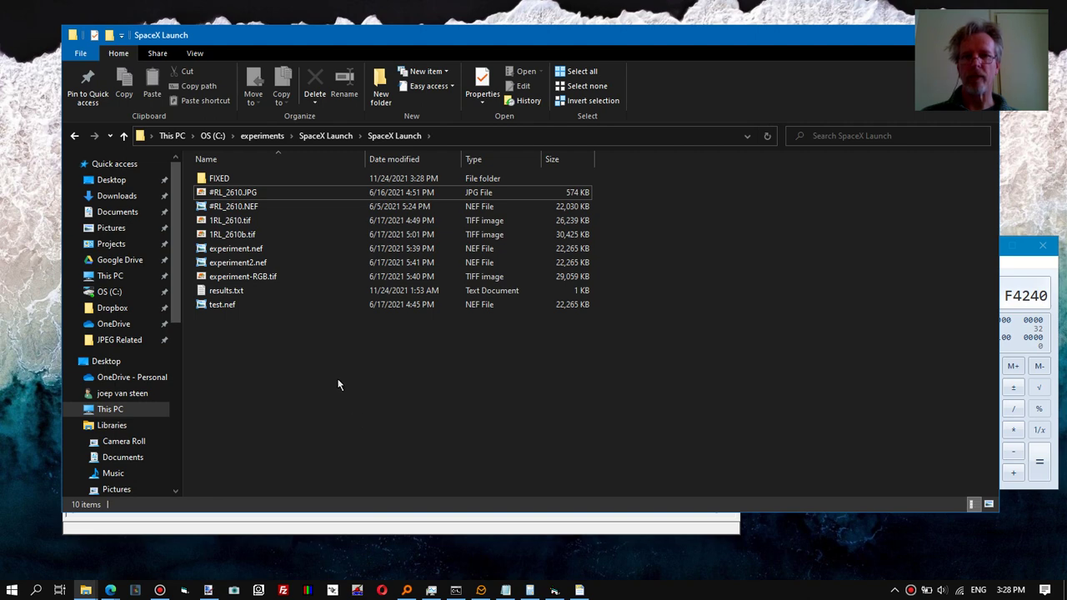
{"action": "left_click", "coordinate": [241, 207]}
{"action": "double_click", "coordinate": [244, 209]}
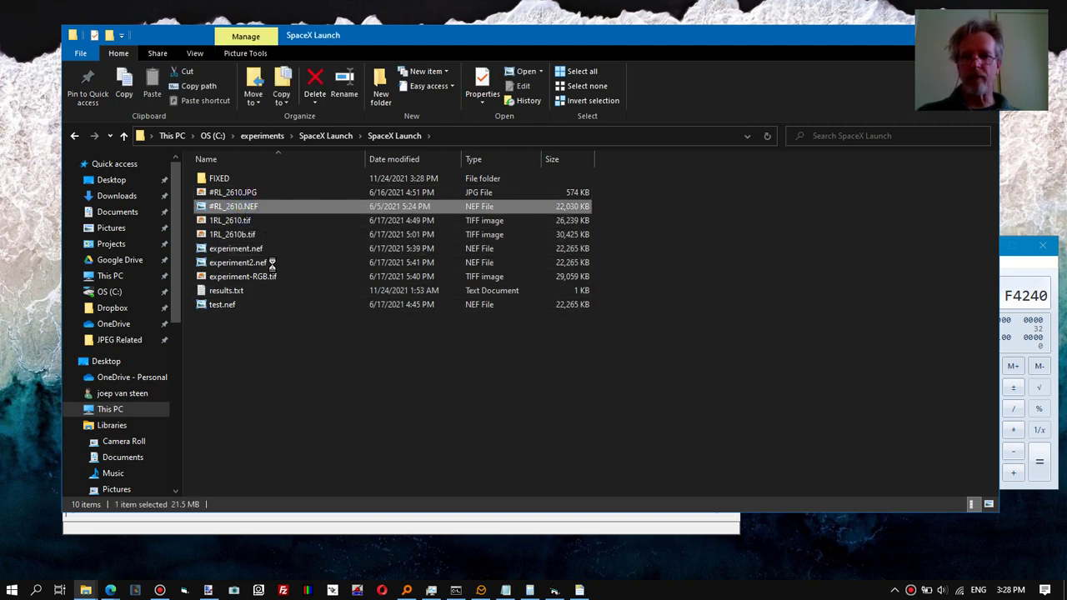
{"action": "key", "text": "shift+F10"}
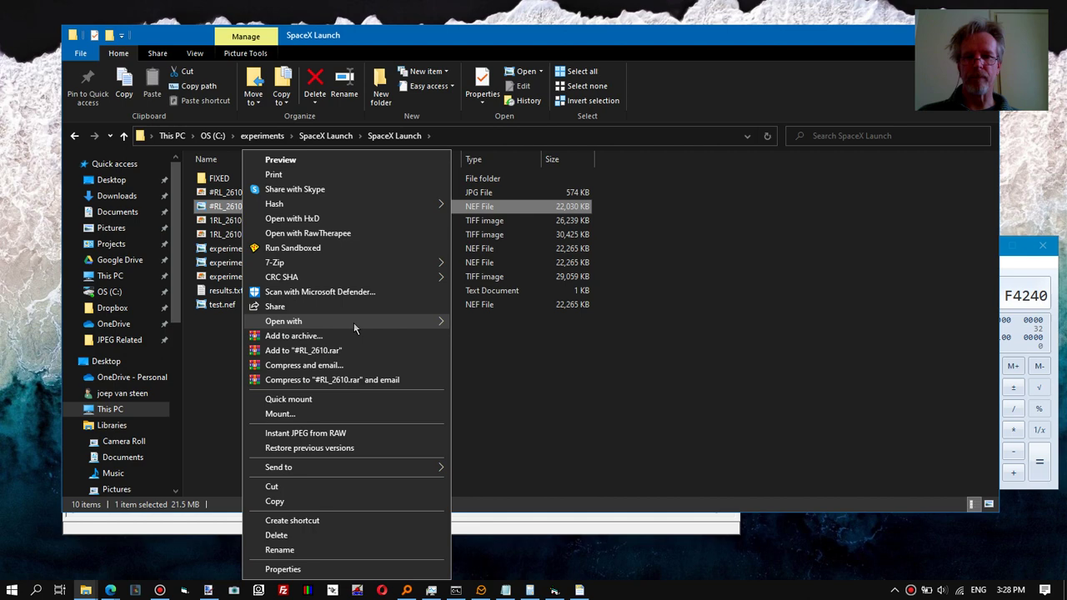
{"action": "mouse_move", "coordinate": [366, 321]}
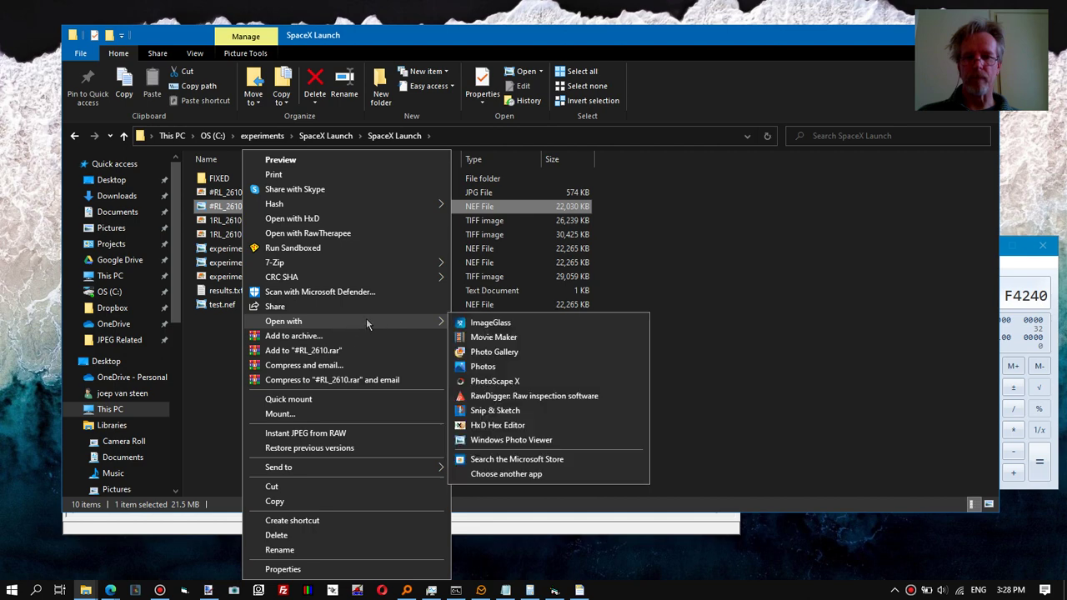
{"action": "left_click", "coordinate": [495, 409]}
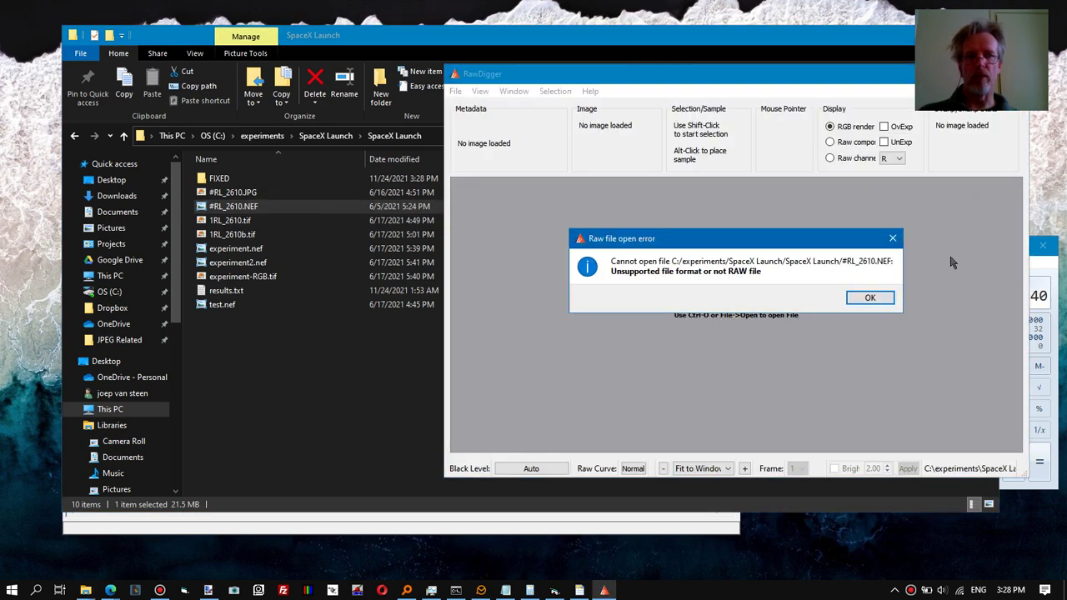
{"action": "left_click", "coordinate": [886, 302]}
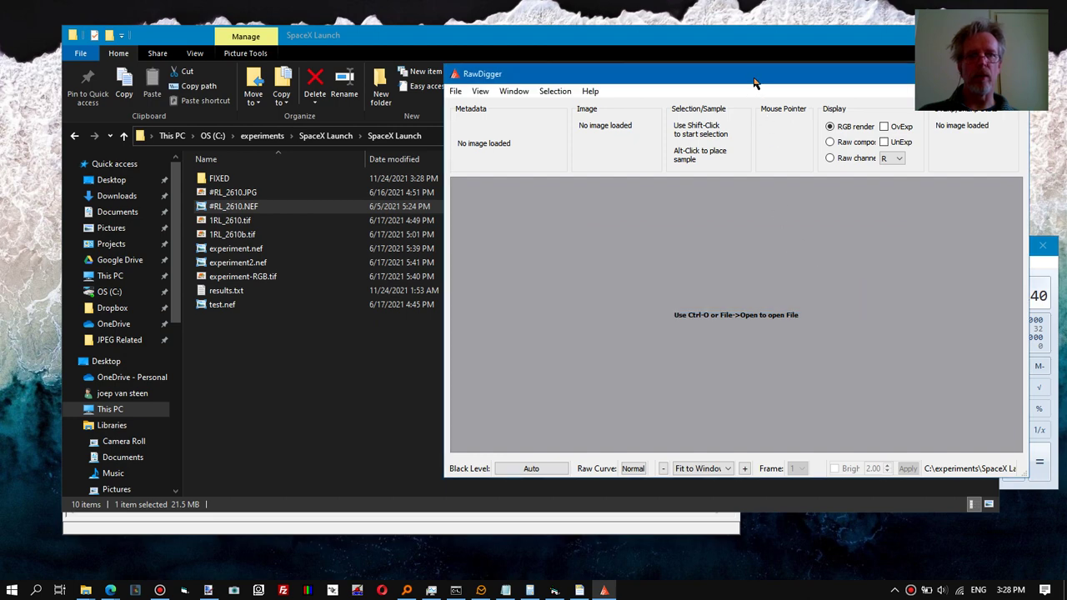
{"action": "left_click_drag", "start_coordinate": [754, 78], "coordinate": [765, 147]}
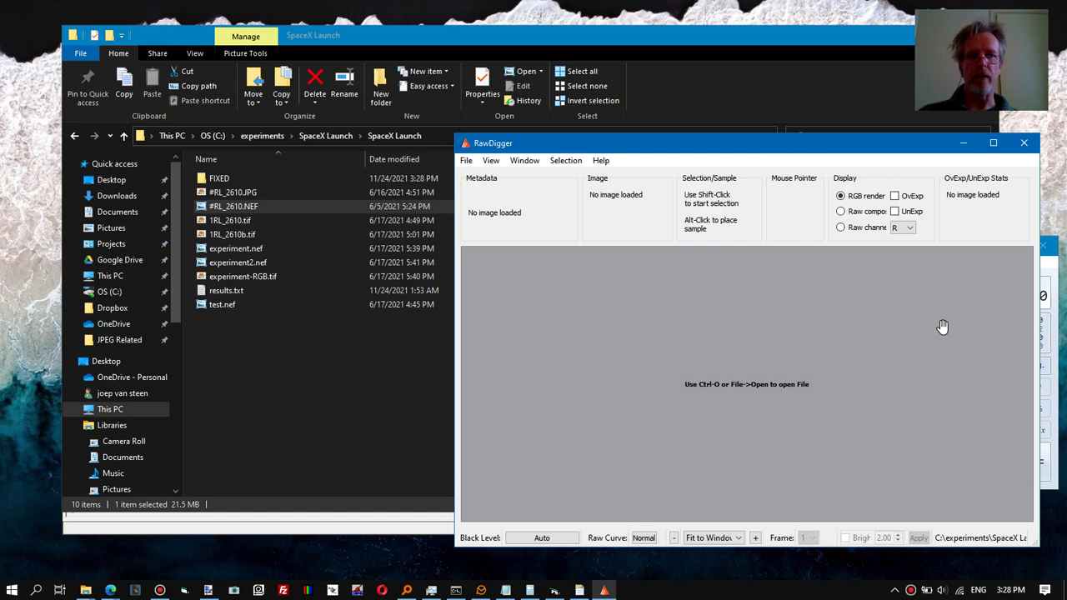
Close the empty RawDigger, then open FIXED's #RL_2610.NEF with RawDigger.
{"action": "left_click", "coordinate": [1023, 144]}
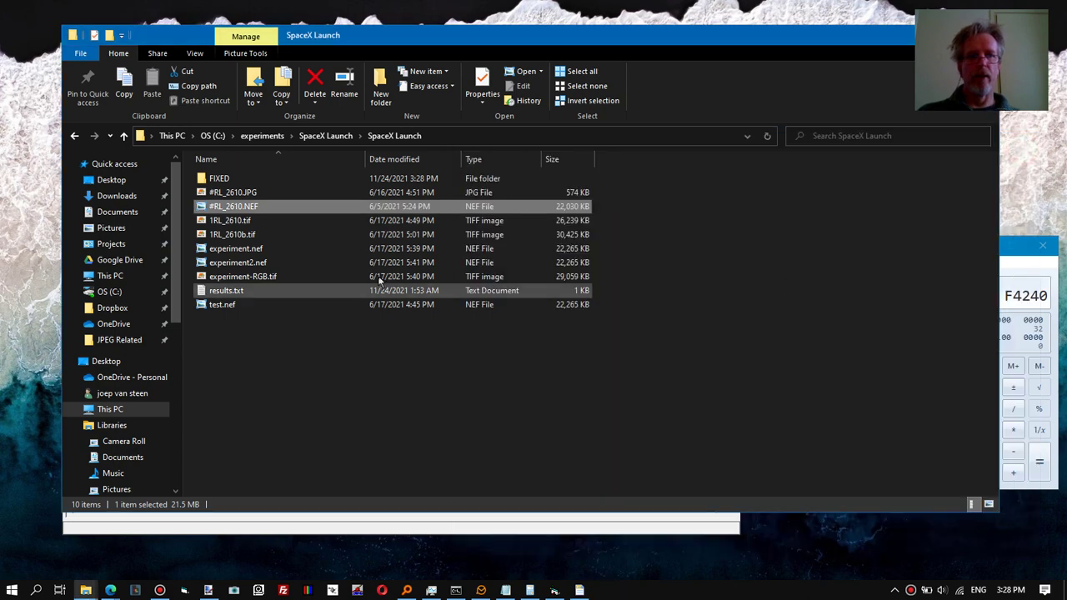
{"action": "double_click", "coordinate": [224, 180]}
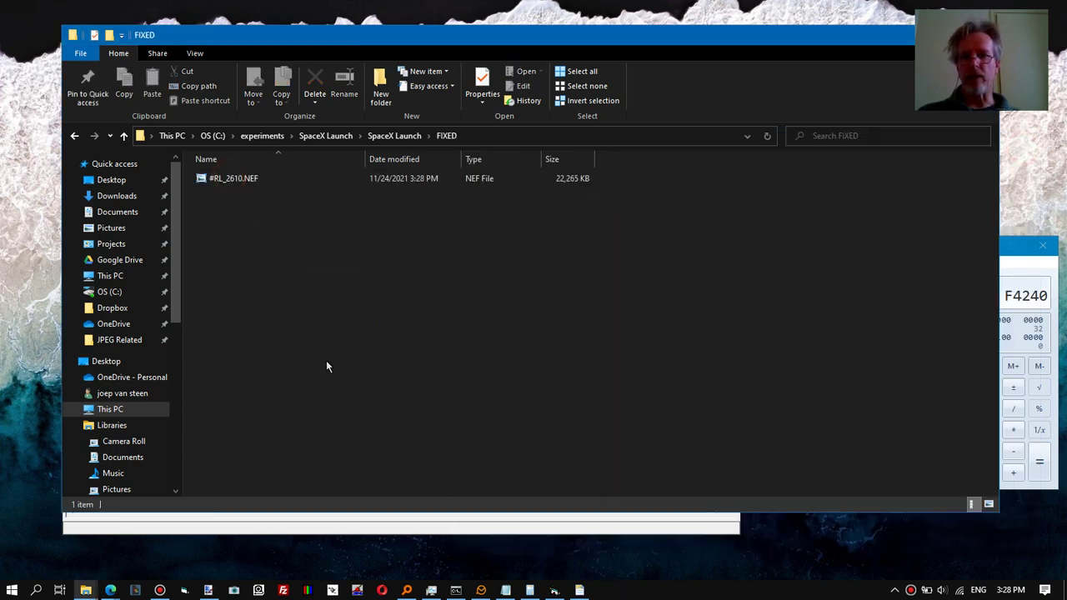
{"action": "left_click", "coordinate": [236, 178]}
{"action": "right_click", "coordinate": [236, 178]}
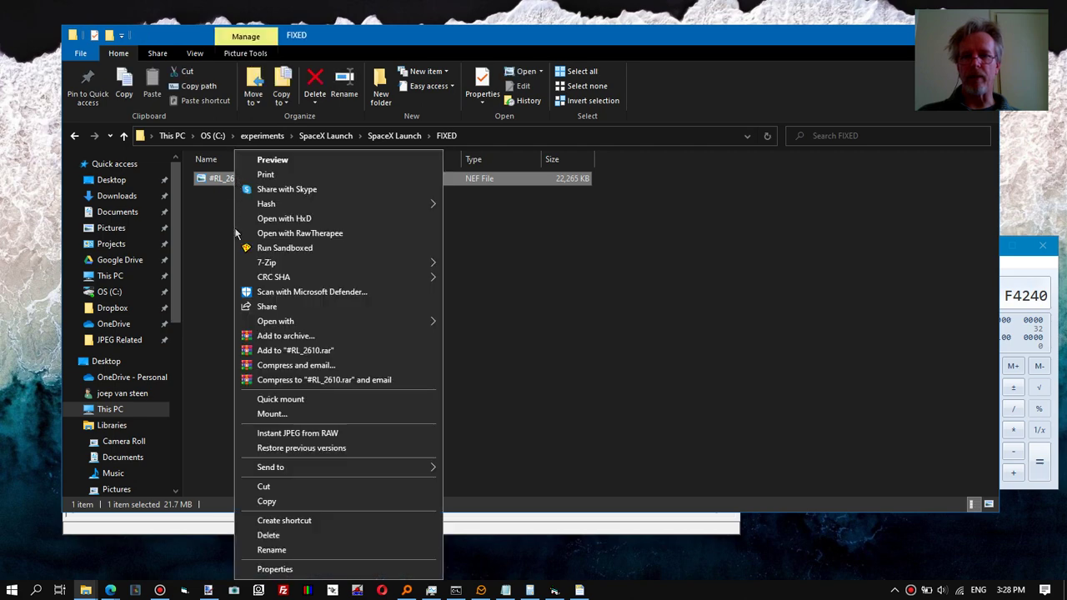
{"action": "mouse_move", "coordinate": [296, 323]}
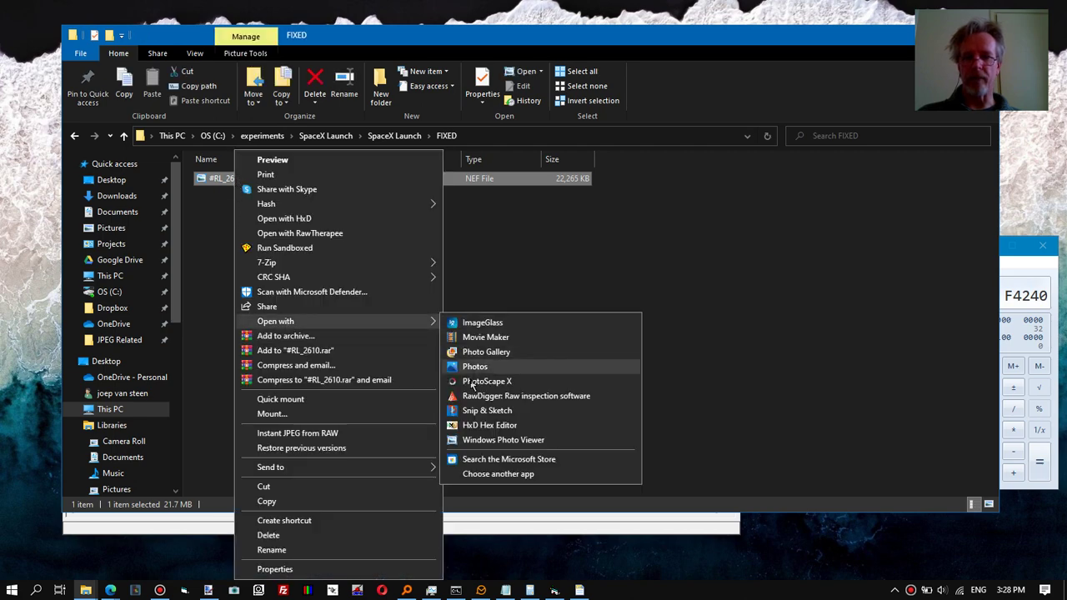
{"action": "left_click", "coordinate": [473, 396]}
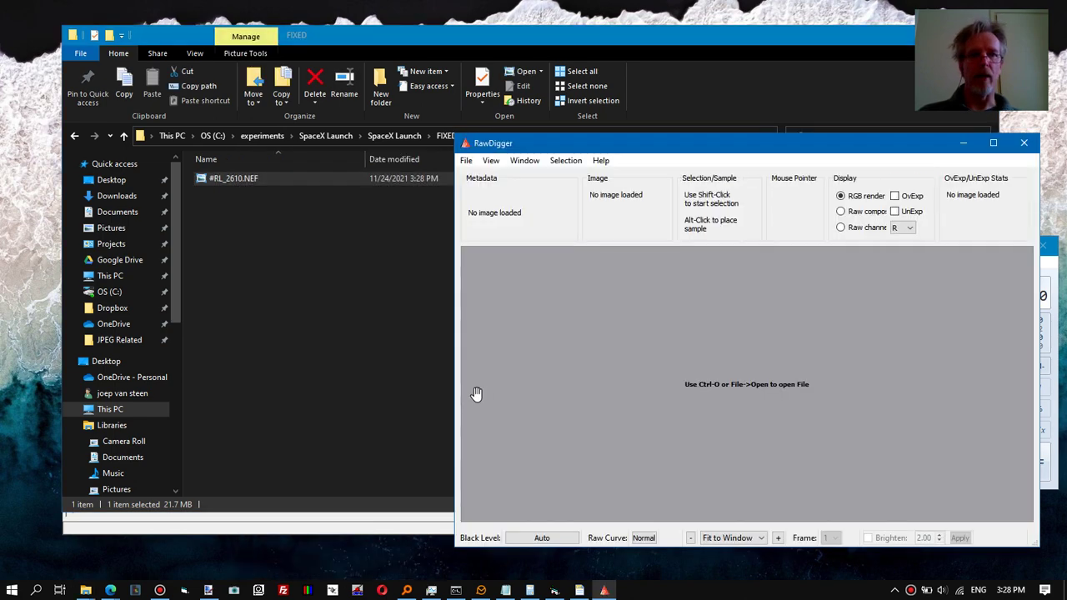